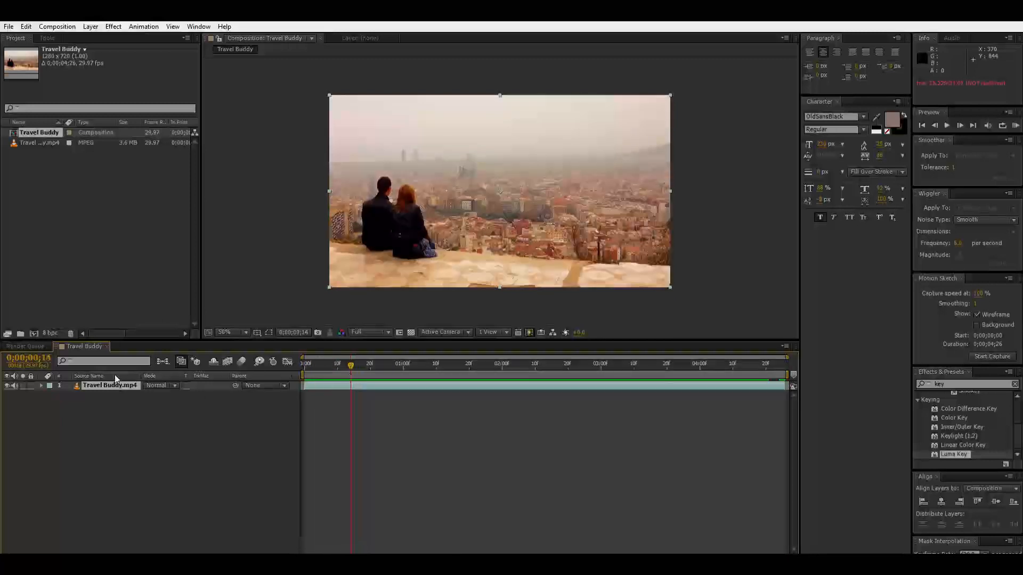
# - Open the Travel Buddy.mp4 layer for rotoscoping and, at 0;00;00;16, mark the dark figure at the image's right edge with the Roto Brush
pyautogui.doubleClick(96, 383)
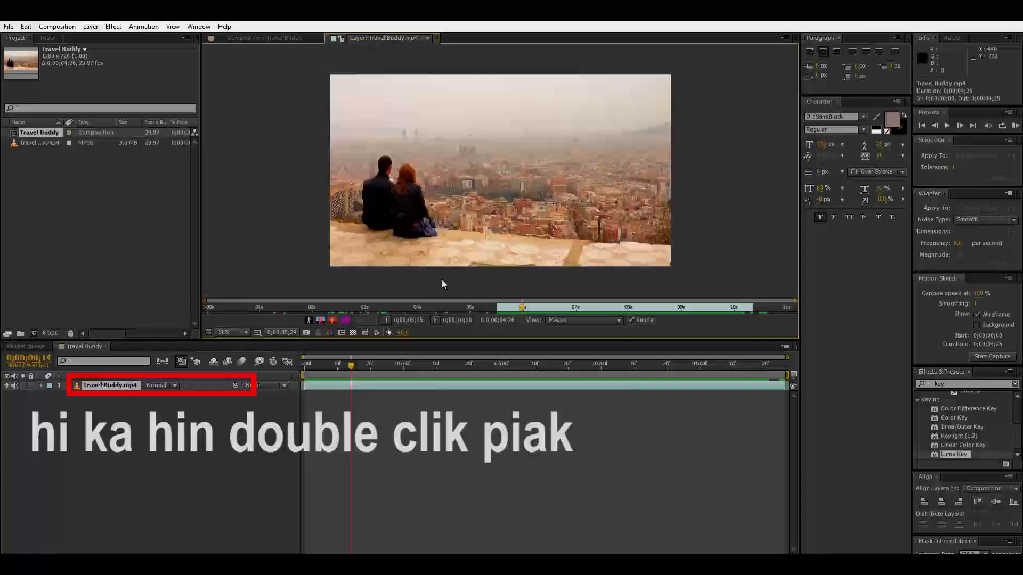
pyautogui.click(47, 38)
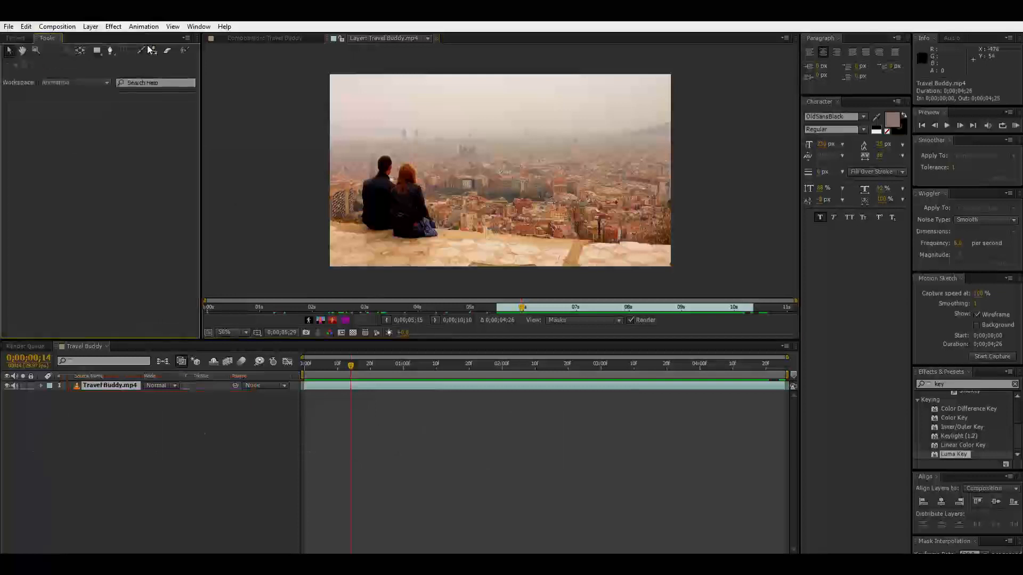
pyautogui.click(185, 50)
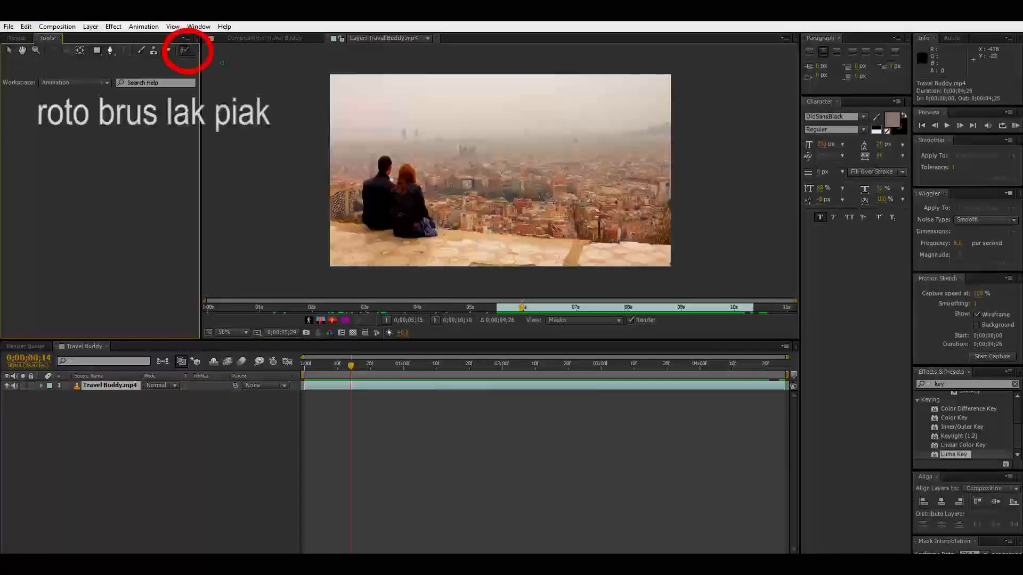
pyautogui.moveTo(351, 362); pyautogui.dragTo(357, 363)
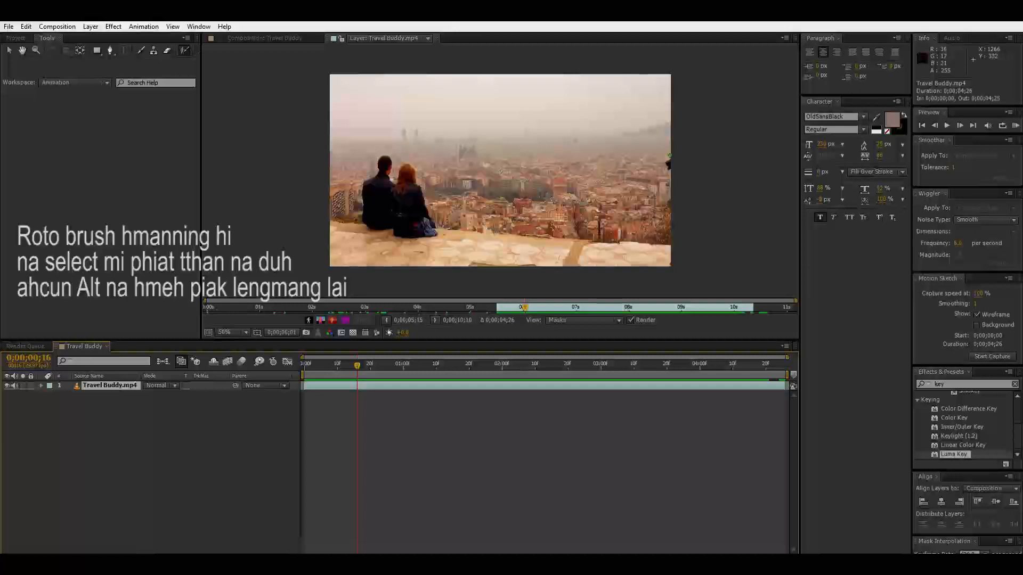
pyautogui.moveTo(667, 163); pyautogui.dragTo(668, 170)
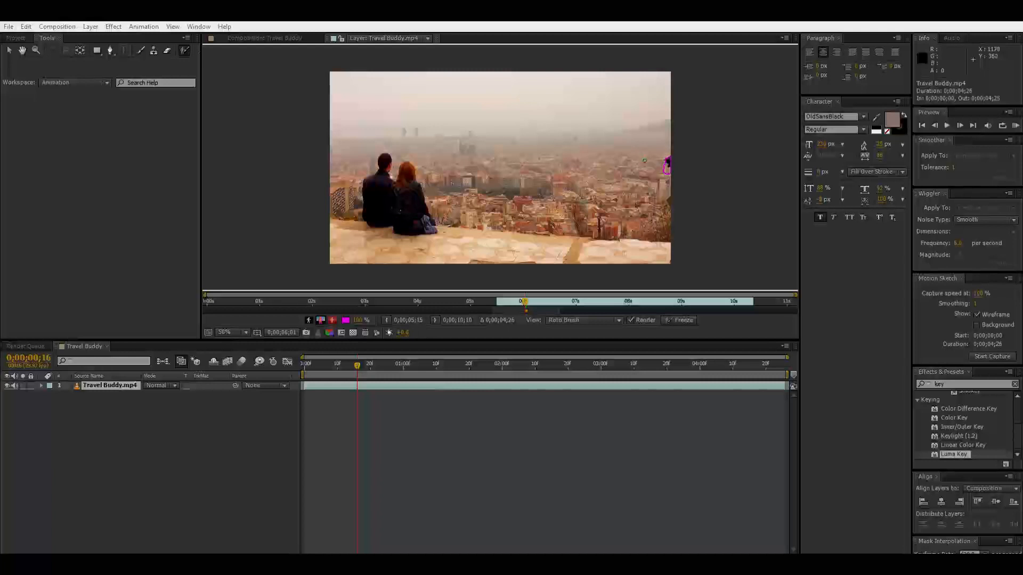
pyautogui.moveTo(656, 163); pyautogui.dragTo(668, 172)
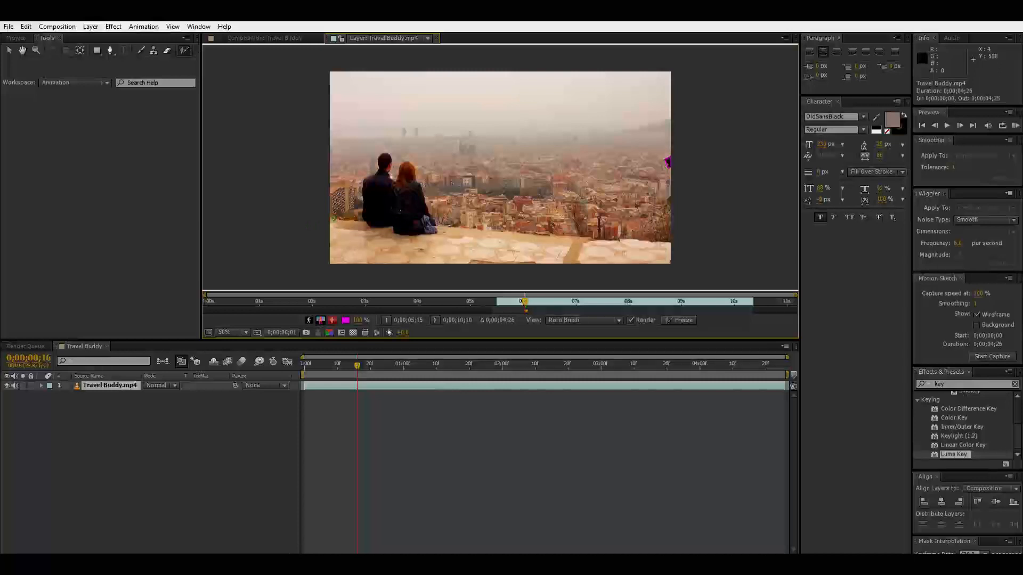
# - Add the seated couple and the stone ledge to the Roto Brush selection and refine the boundary along the ledge
pyautogui.moveTo(367, 230)
pyautogui.mouseDown()
pyautogui.moveTo(405, 166)
pyautogui.moveTo(430, 221)
pyautogui.moveTo(532, 252)
pyautogui.moveTo(670, 249)
pyautogui.mouseUp()
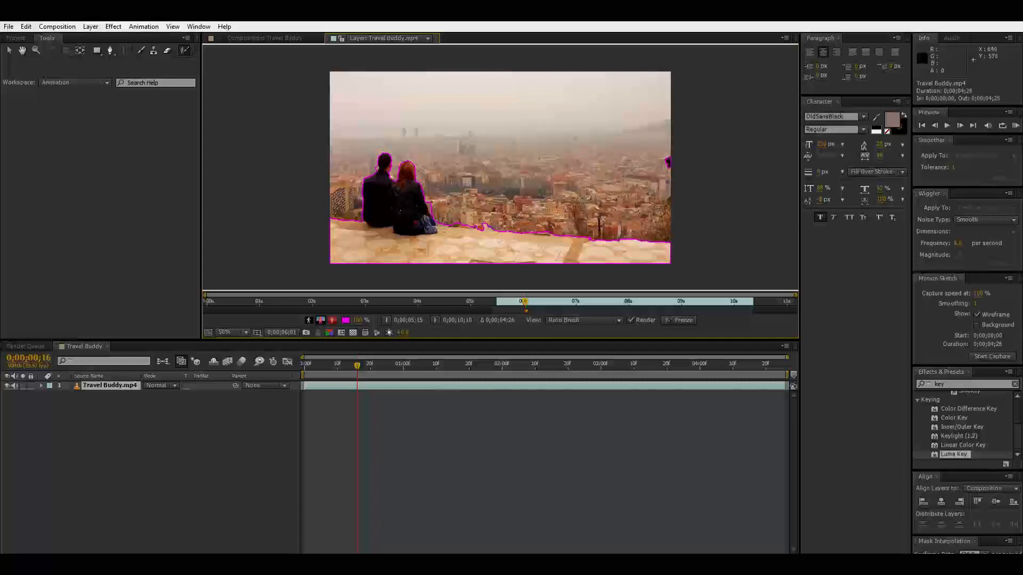
pyautogui.moveTo(501, 226)
pyautogui.mouseDown()
pyautogui.moveTo(463, 227)
pyautogui.moveTo(430, 199)
pyautogui.mouseUp()
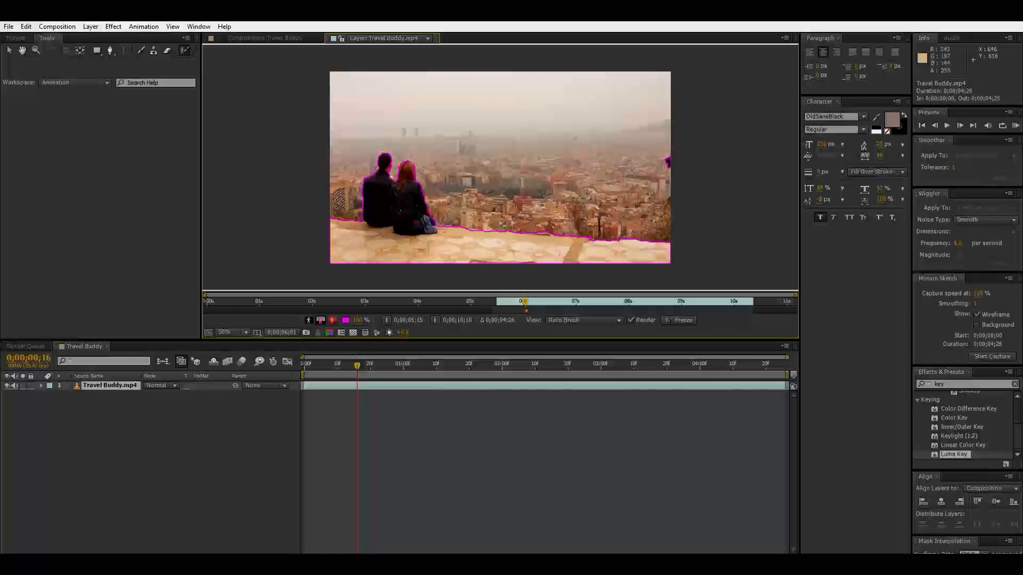
pyautogui.moveTo(563, 232)
pyautogui.mouseDown()
pyautogui.moveTo(488, 232)
pyautogui.moveTo(584, 243)
pyautogui.mouseUp()
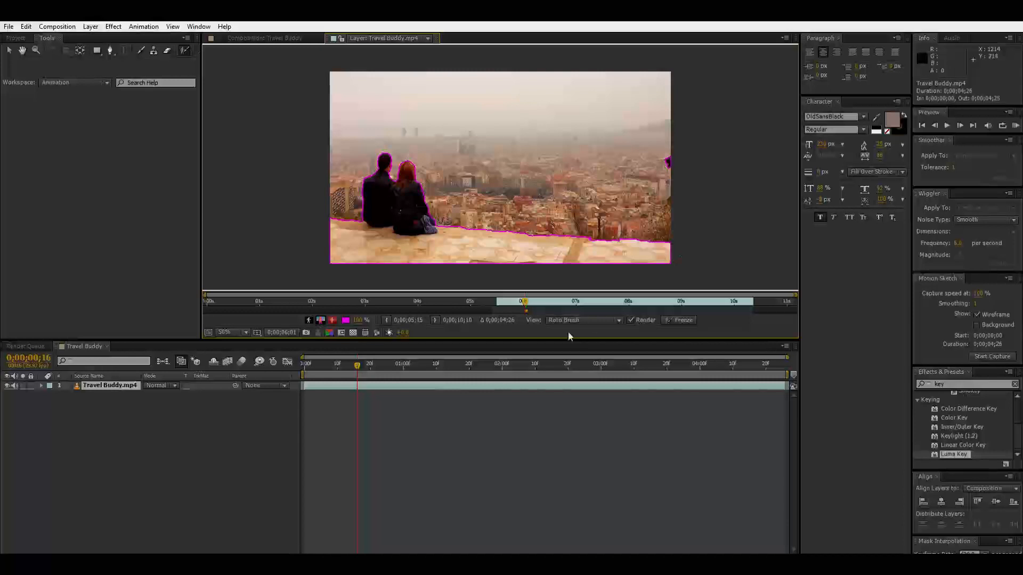
# - Advance frame by frame to 0;00;00;20, adding the entering man's head and body at 0;00;00;19 and his leg at 0;00;00;20
pyautogui.click(961, 118)
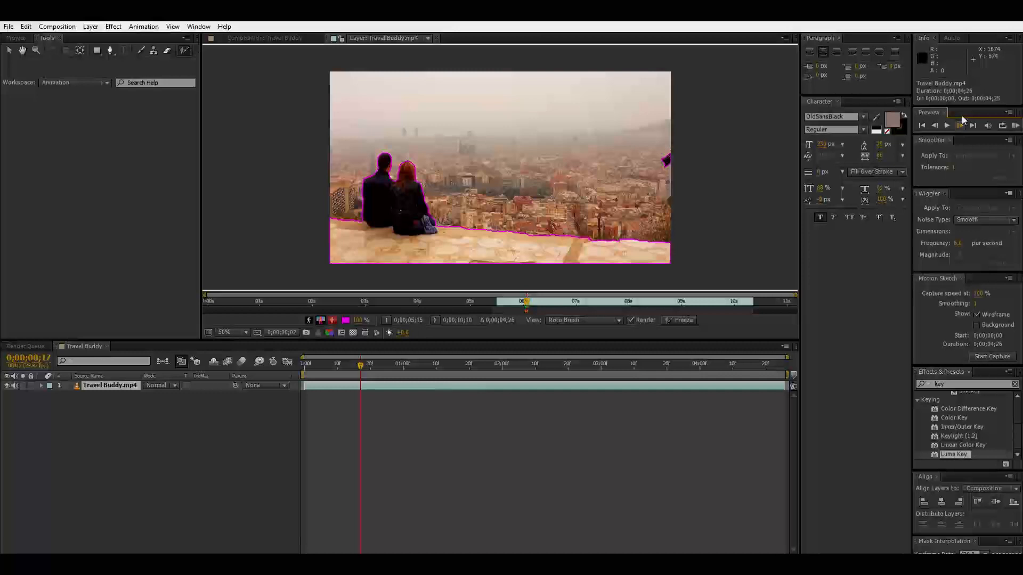
pyautogui.click(961, 116)
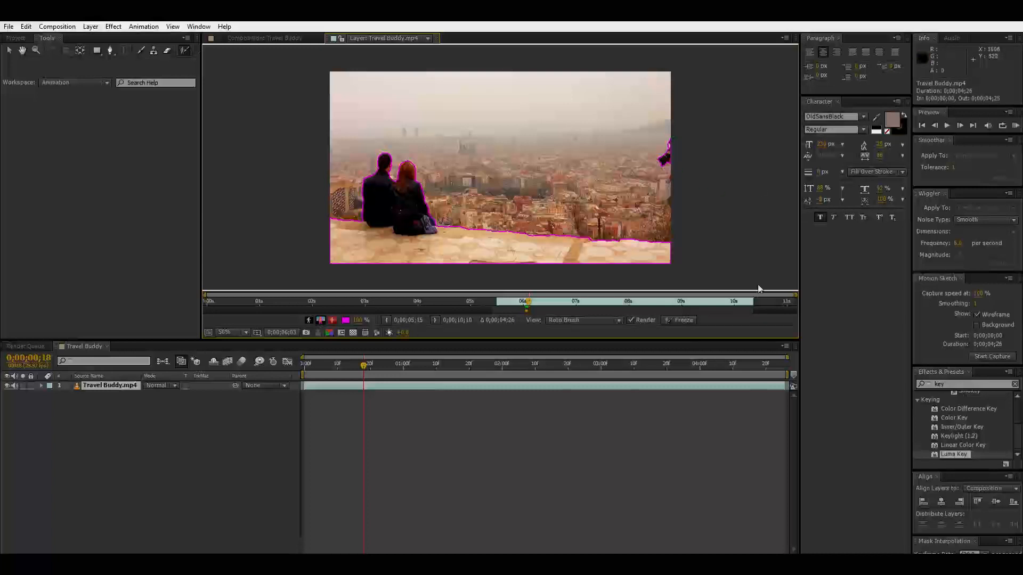
pyautogui.click(965, 125)
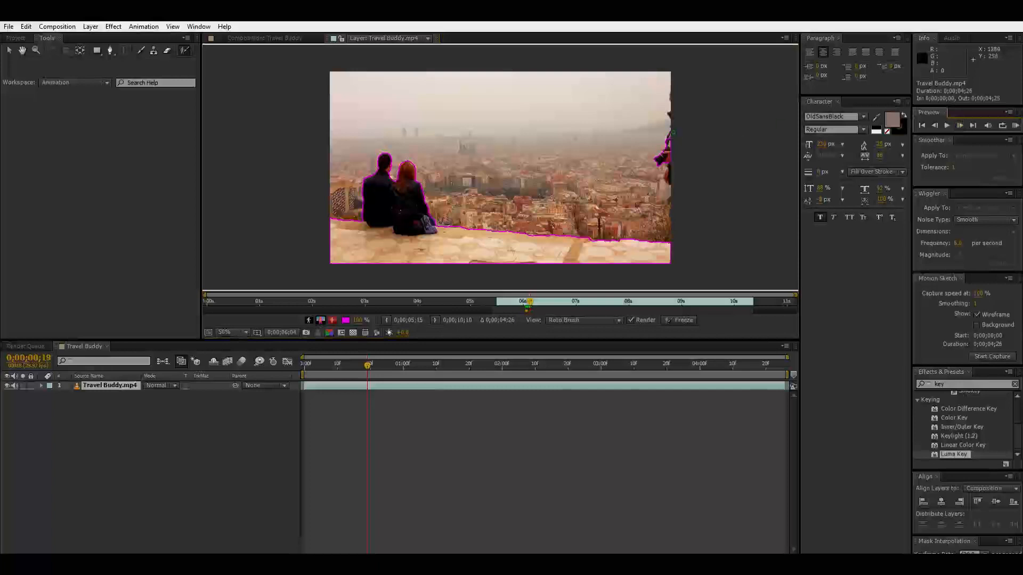
pyautogui.moveTo(675, 119); pyautogui.dragTo(676, 89)
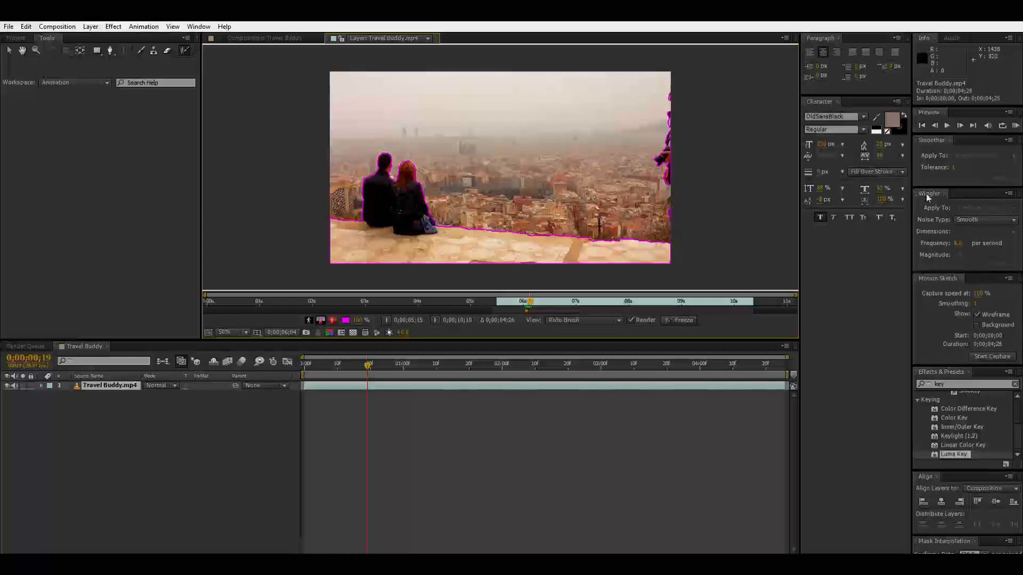
pyautogui.click(960, 125)
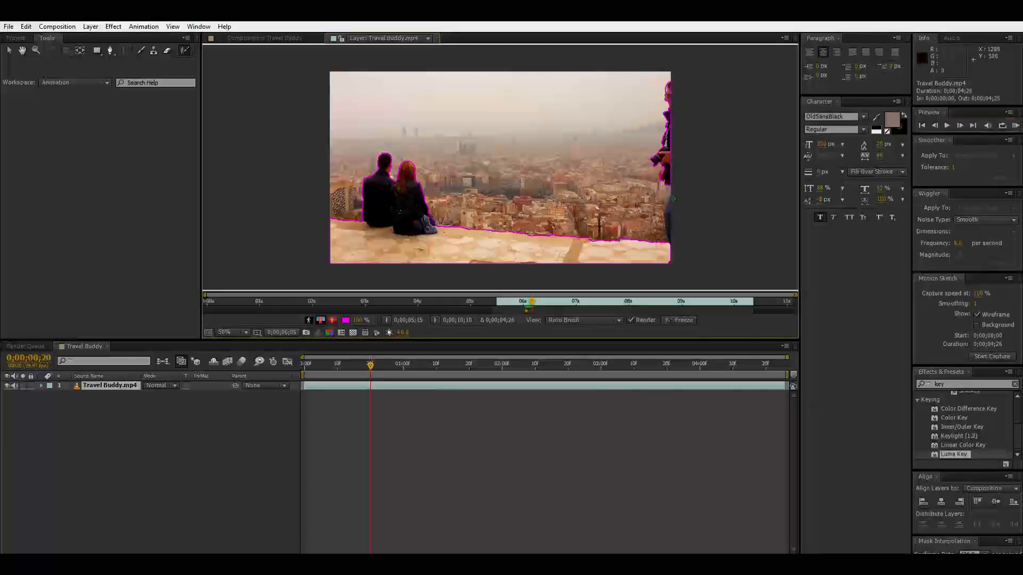
pyautogui.moveTo(672, 194); pyautogui.dragTo(669, 224)
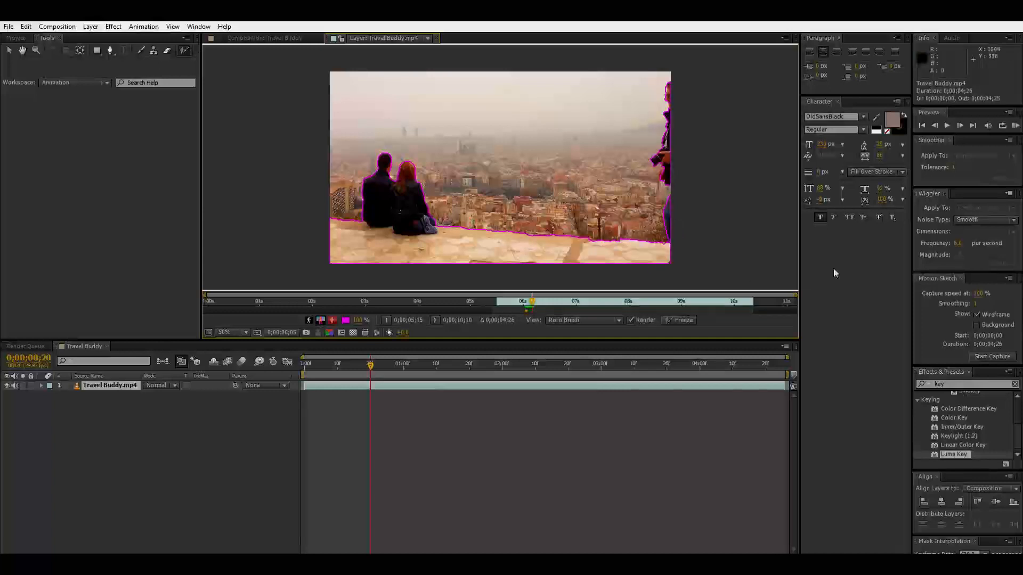
# - Propagate the Roto Brush selection of the walking man frame by frame up to 0;00;00;26
pyautogui.click(960, 124)
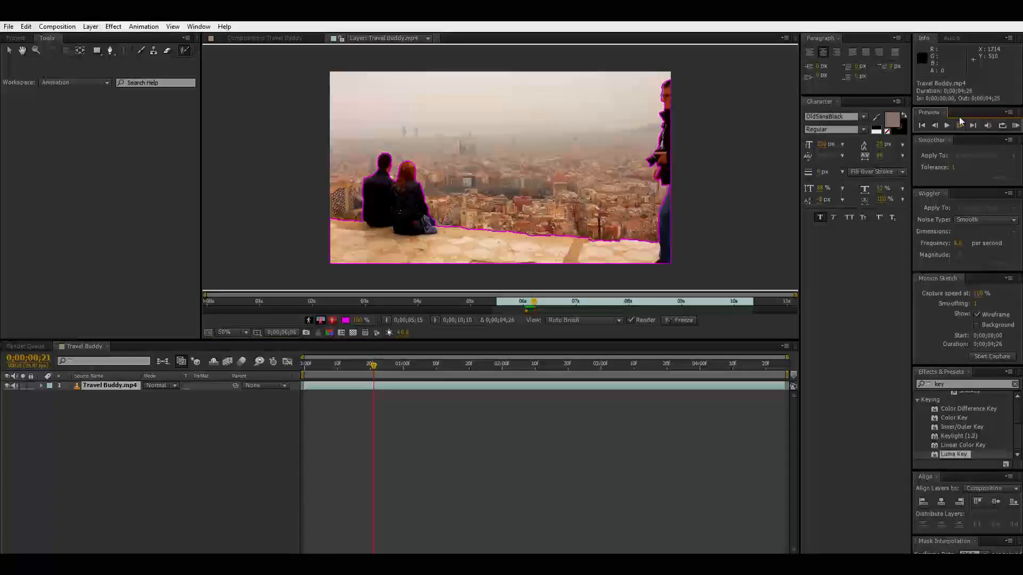
pyautogui.click(960, 124)
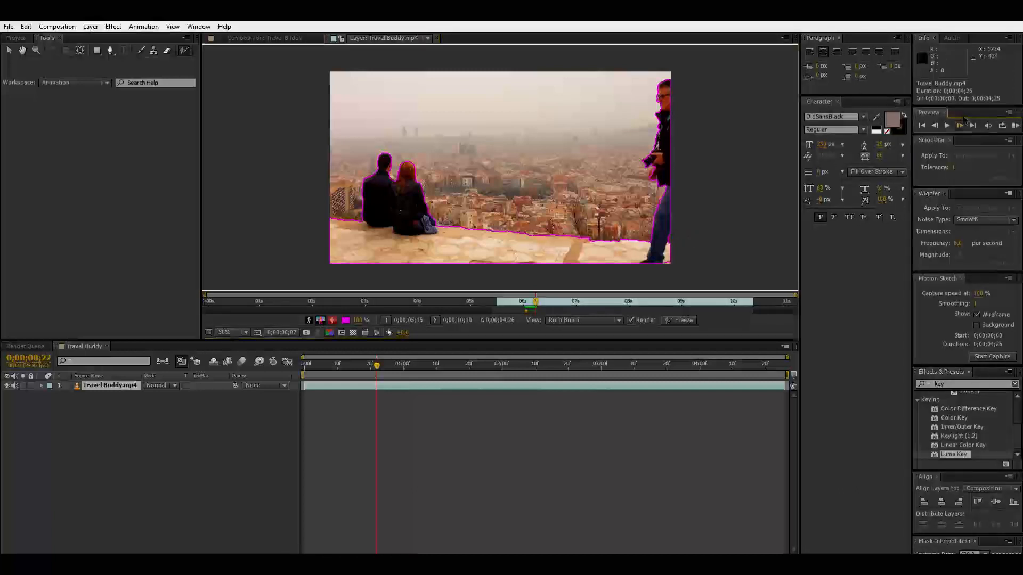
pyautogui.click(963, 119)
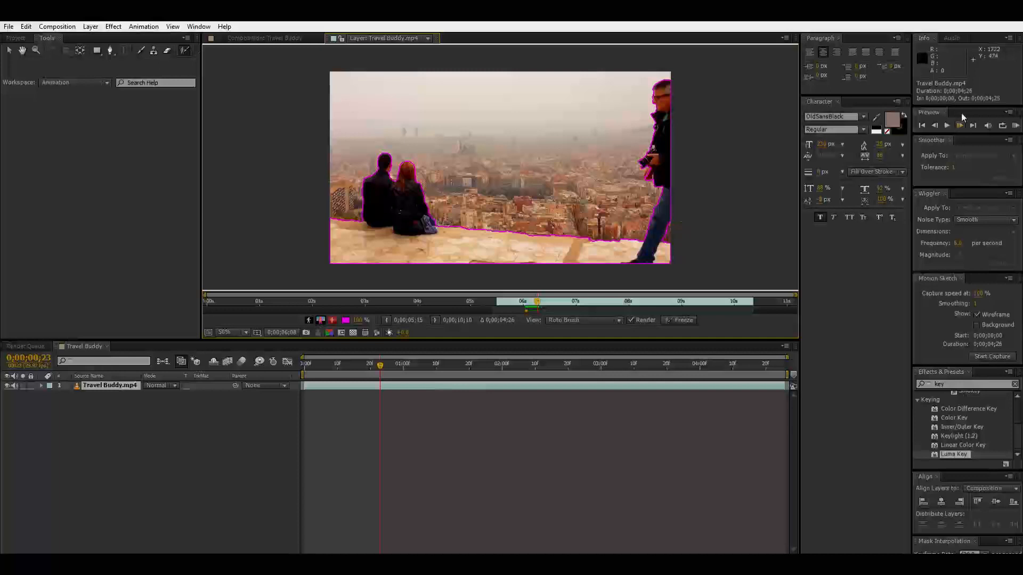
pyautogui.click(960, 125)
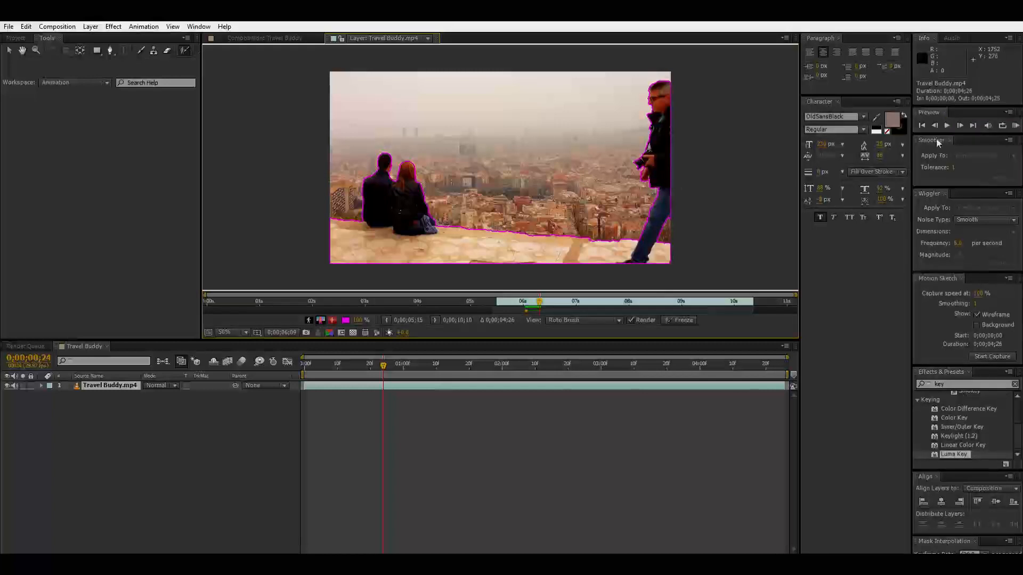
pyautogui.press('pagedown')
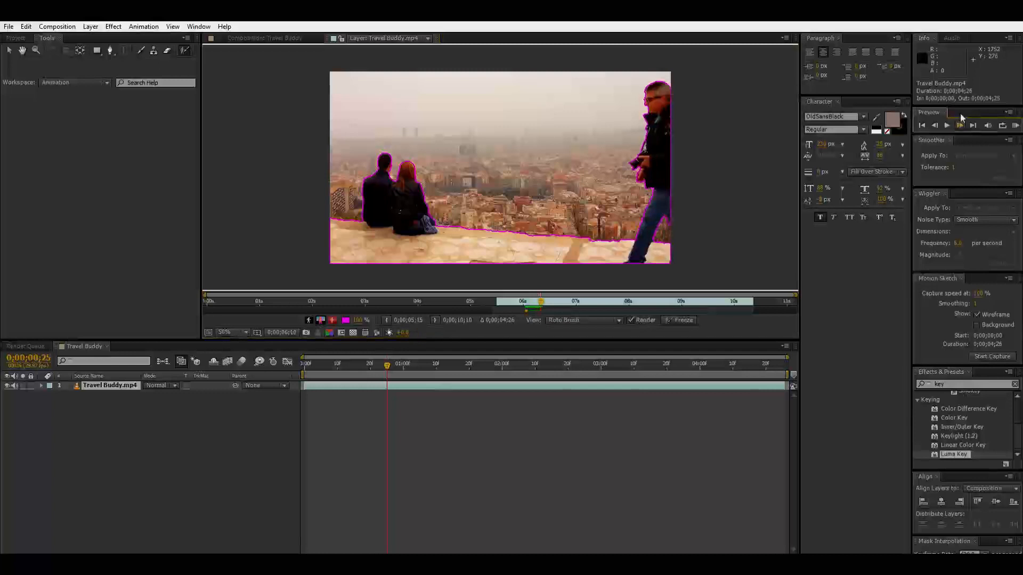
pyautogui.click(959, 125)
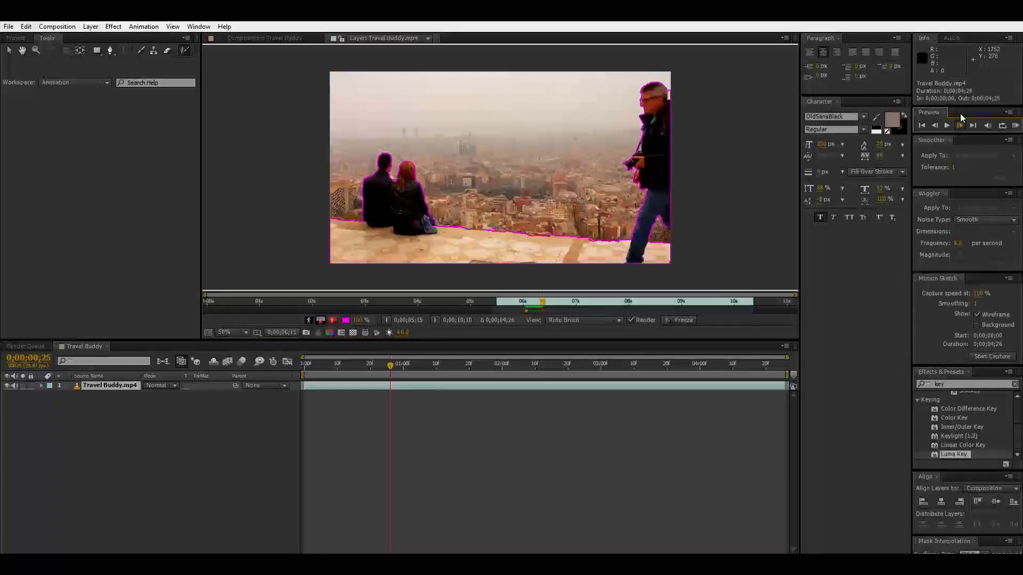
pyautogui.press('pagedown')
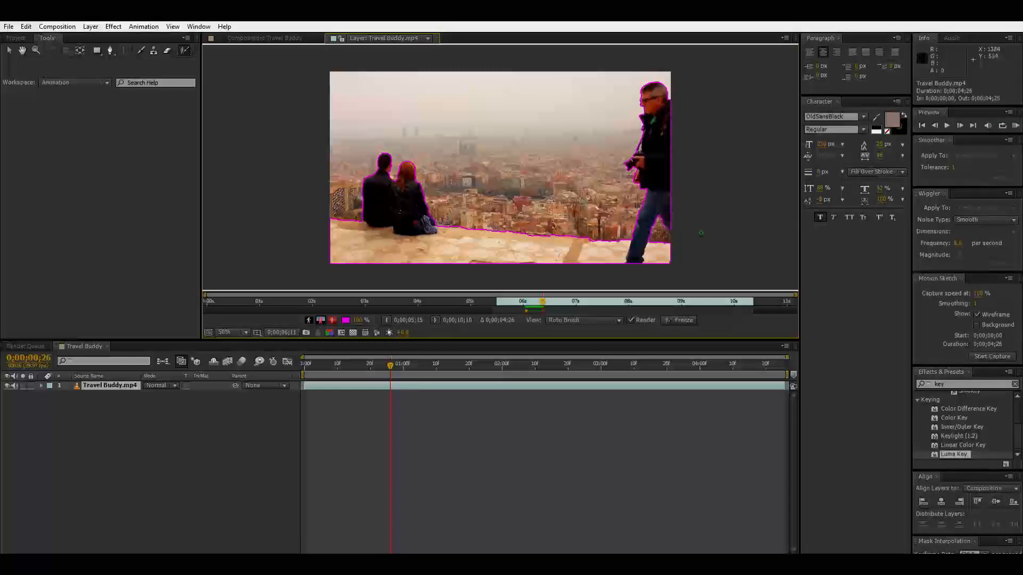
# - Continue propagating the Roto Brush outline one frame at a time to 0;00;01;01, checking the man's legs and back
pyautogui.click(960, 125)
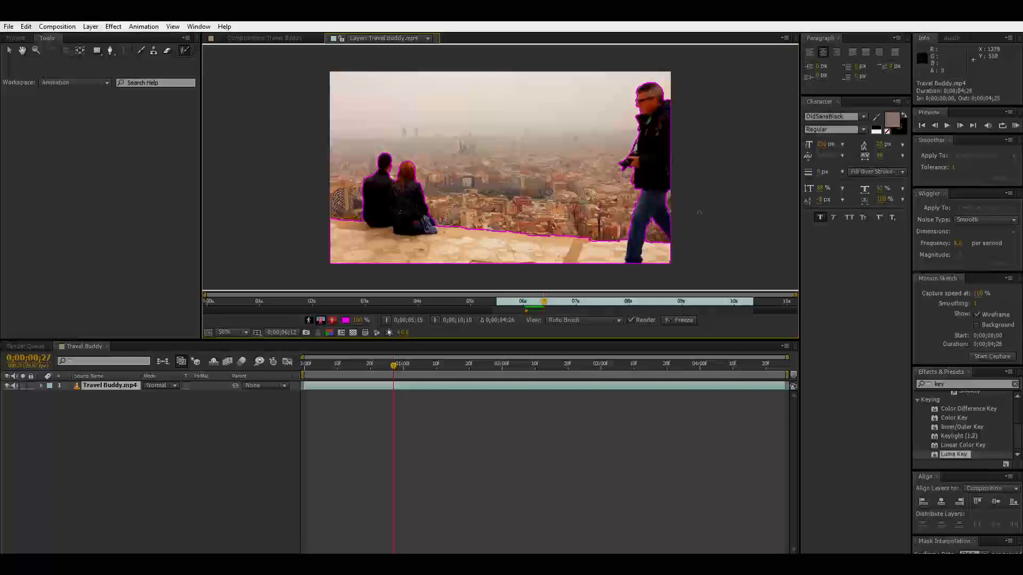
pyautogui.click(961, 123)
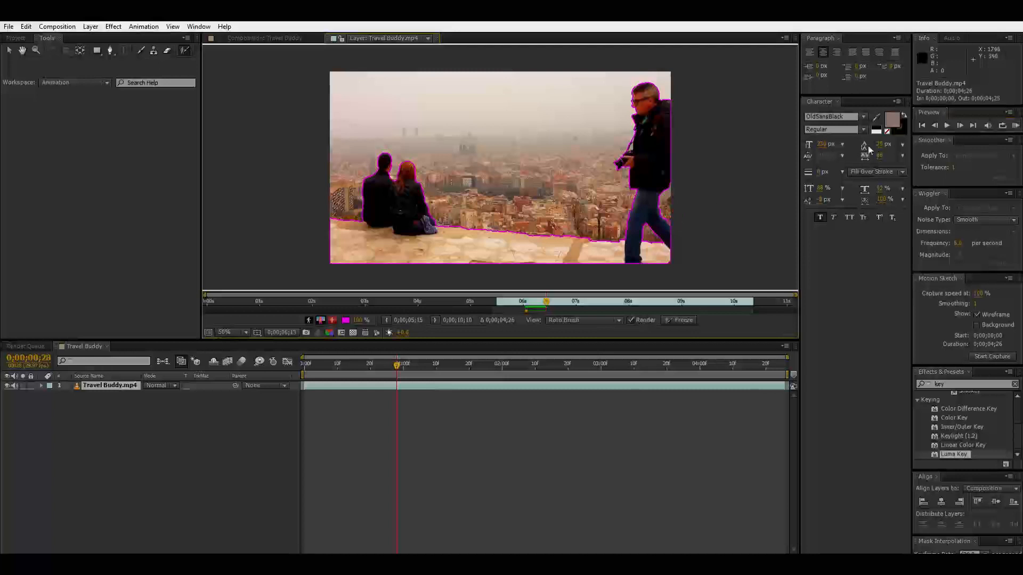
pyautogui.click(959, 125)
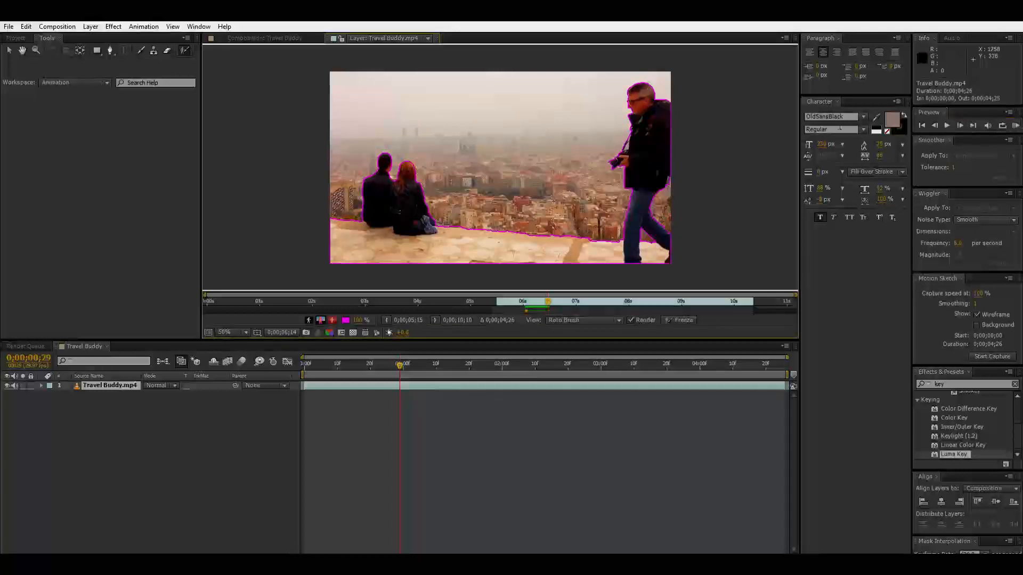
pyautogui.click(959, 122)
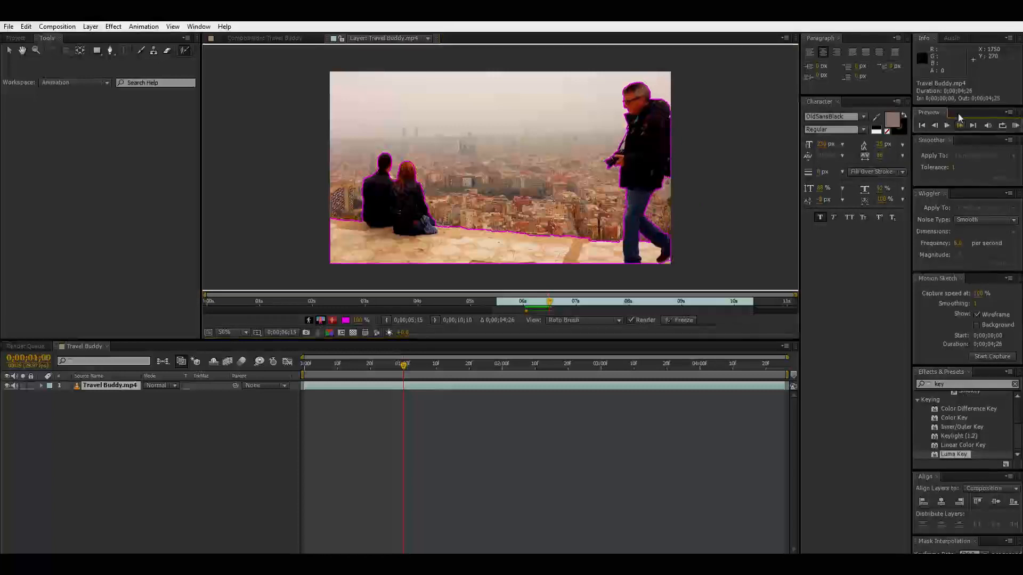
pyautogui.click(959, 122)
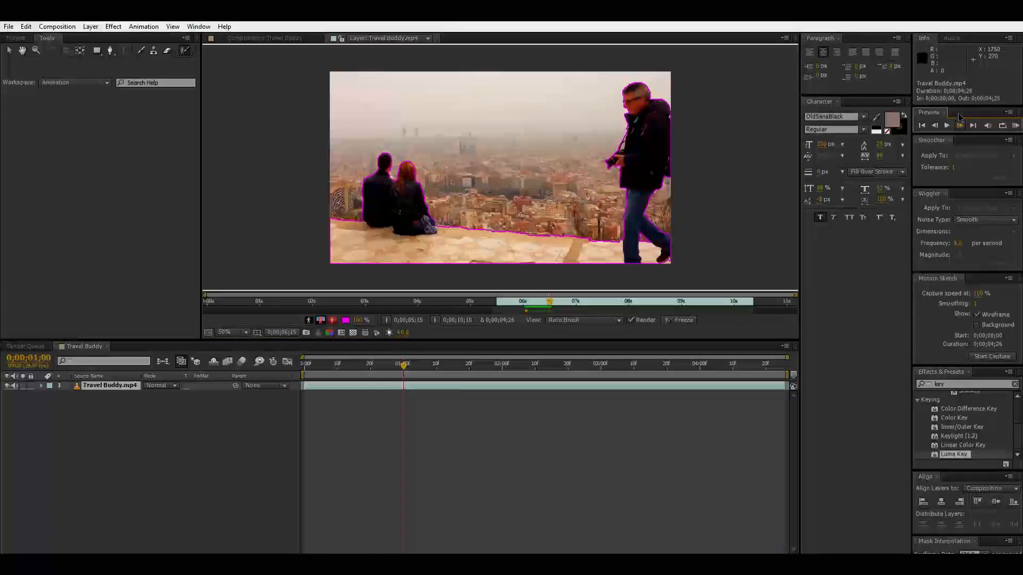
pyautogui.press('pagedown')
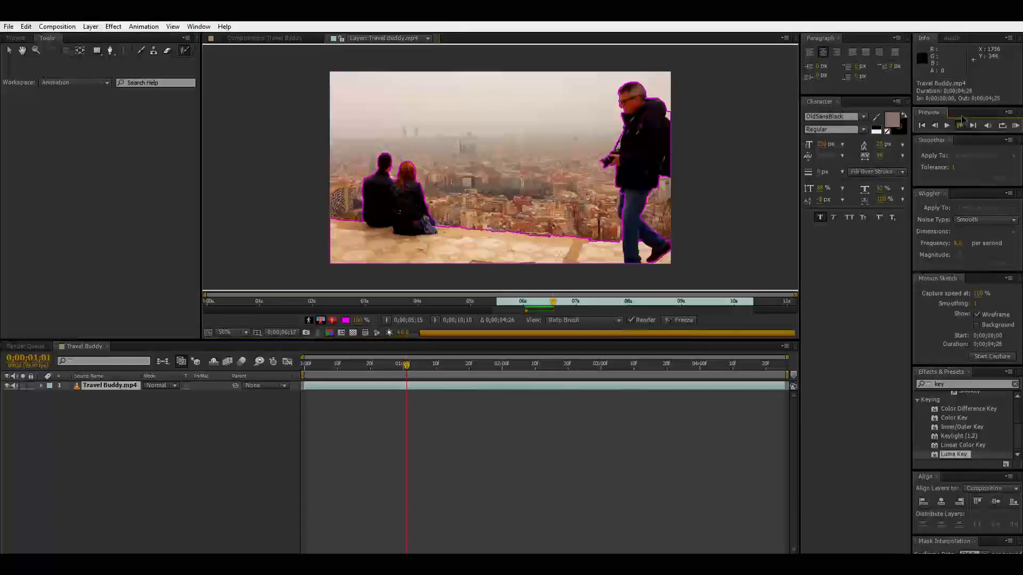
# - Recheck neighbouring frames and carry the selection on to 0;00;01;04, adding the stone ground behind the man's foot at 0;00;01;02
pyautogui.click(934, 126)
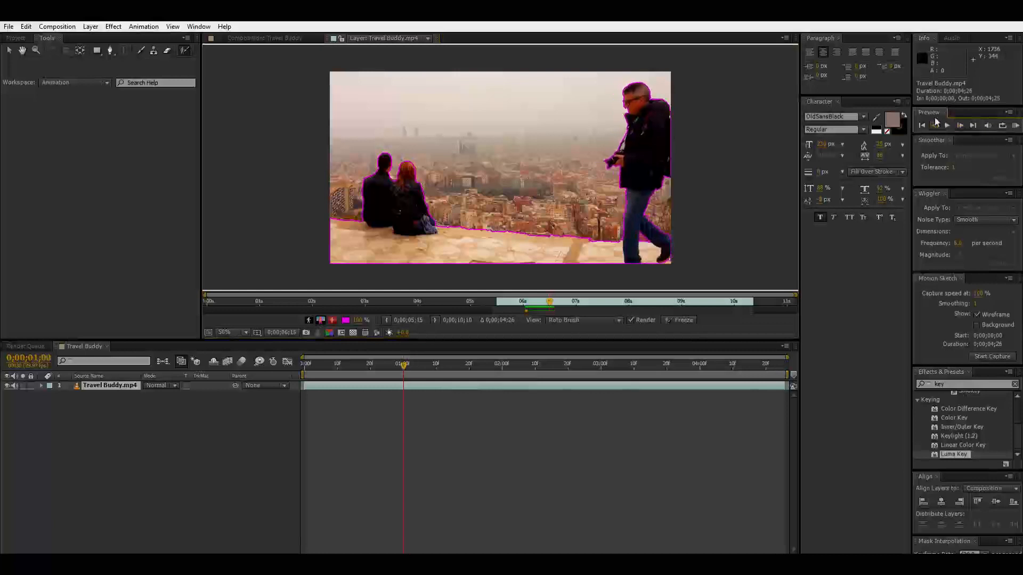
pyautogui.click(960, 125)
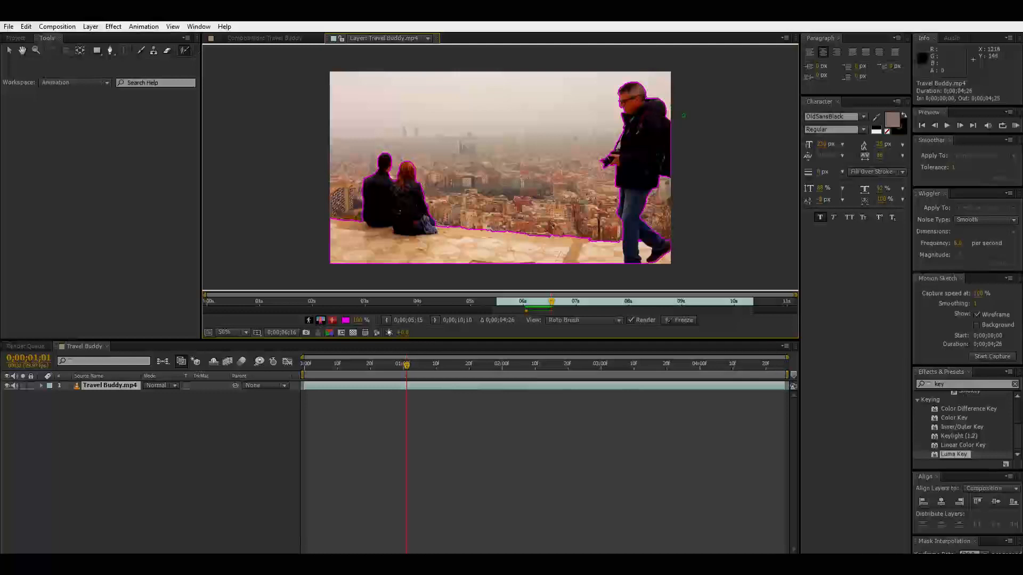
pyautogui.click(961, 121)
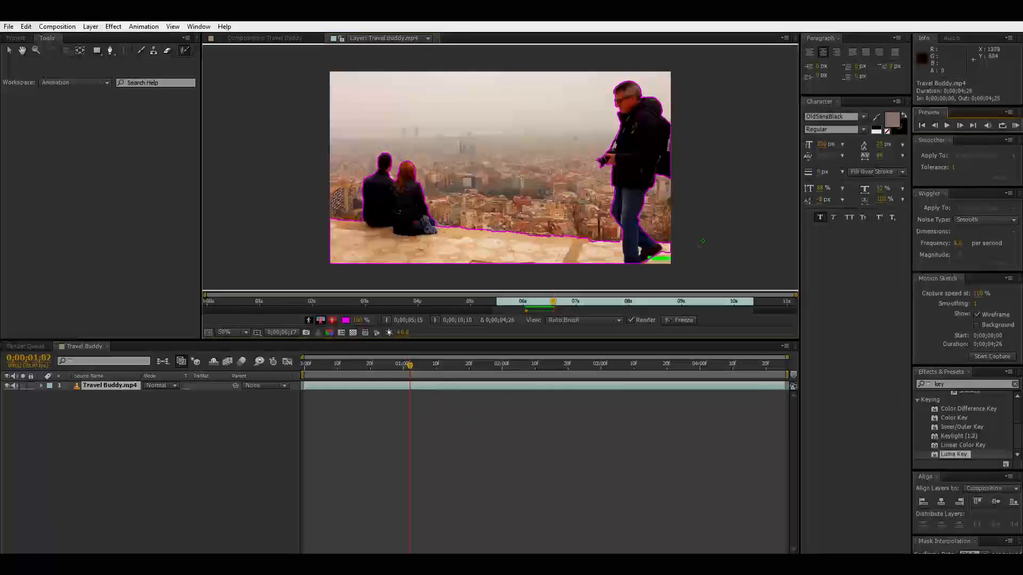
pyautogui.click(958, 120)
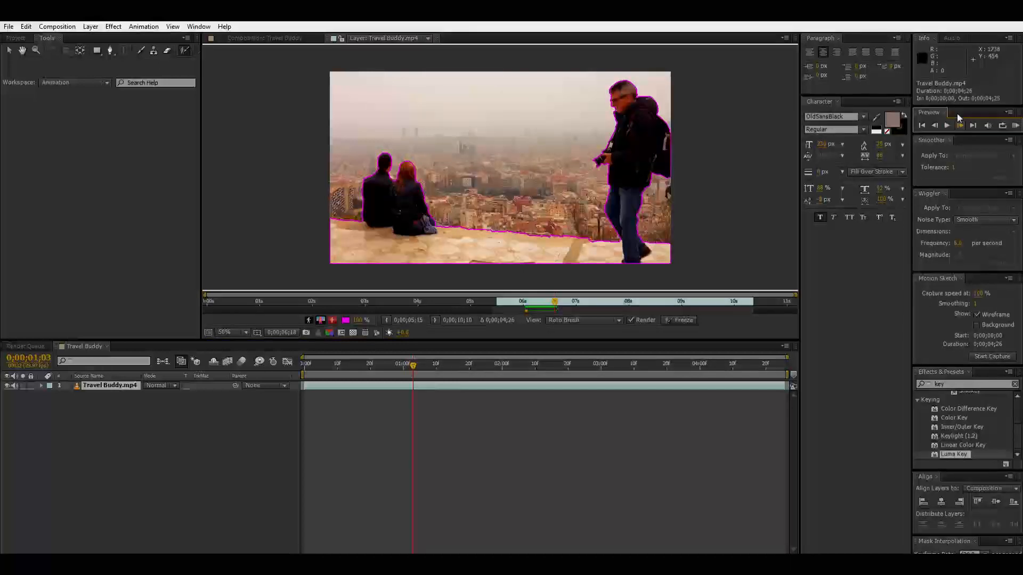
pyautogui.click(958, 118)
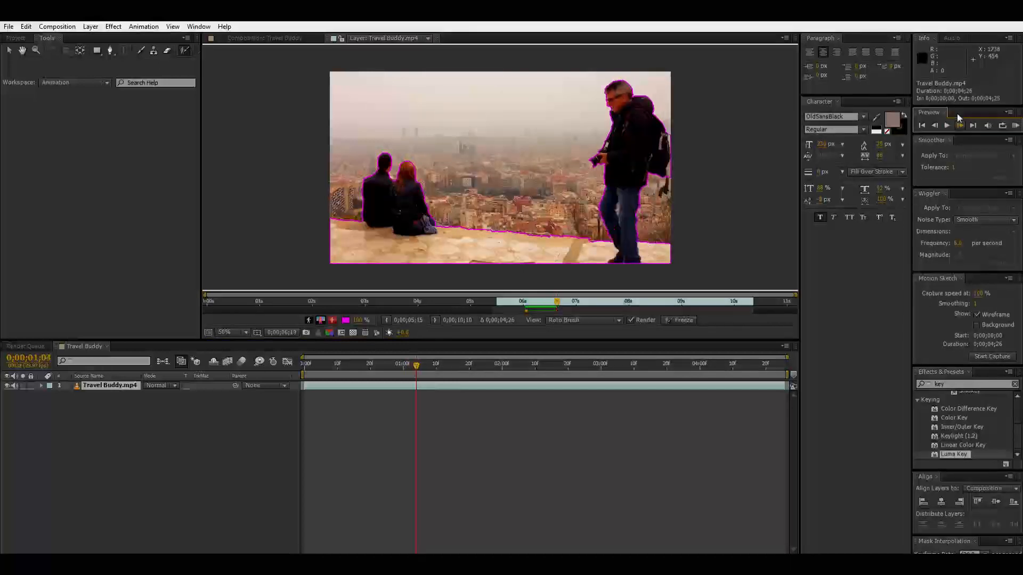
pyautogui.click(958, 120)
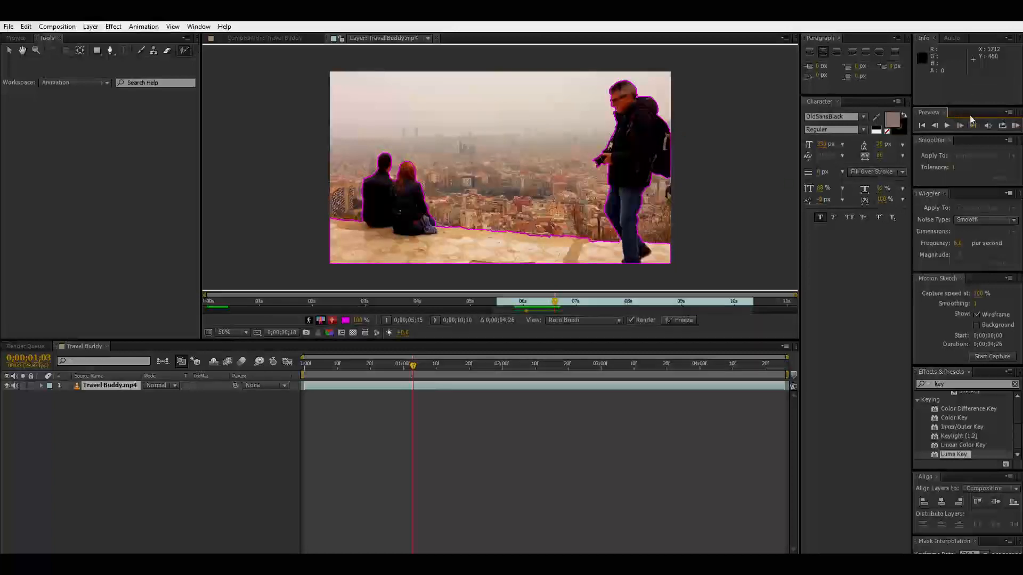
pyautogui.click(959, 124)
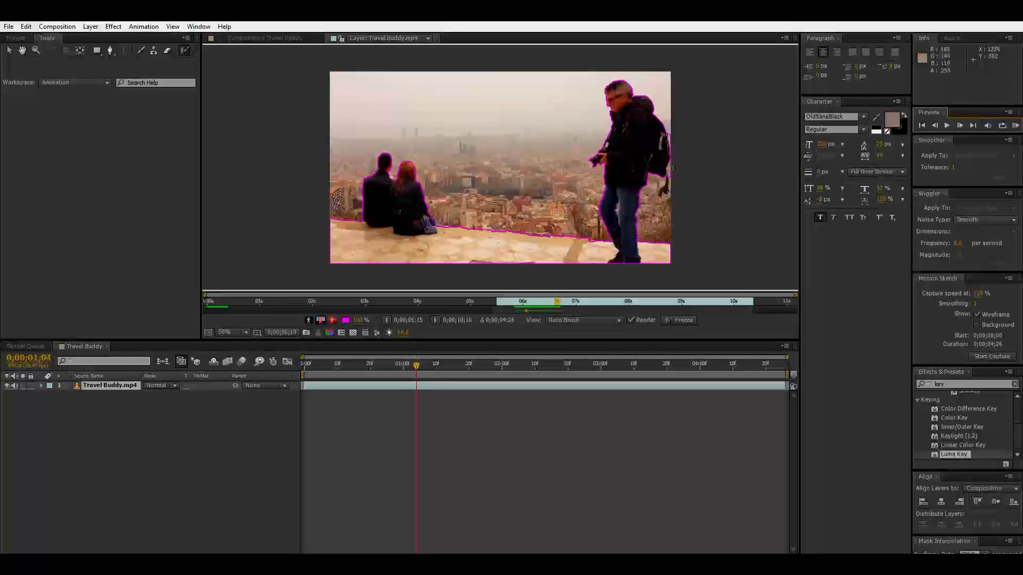
# - Correct the Roto Brush edge behind the man's backpack at 0;00;01;04, compare with the following frame, and move on to 0;00;01;05
pyautogui.moveTo(672, 157); pyautogui.dragTo(673, 162)
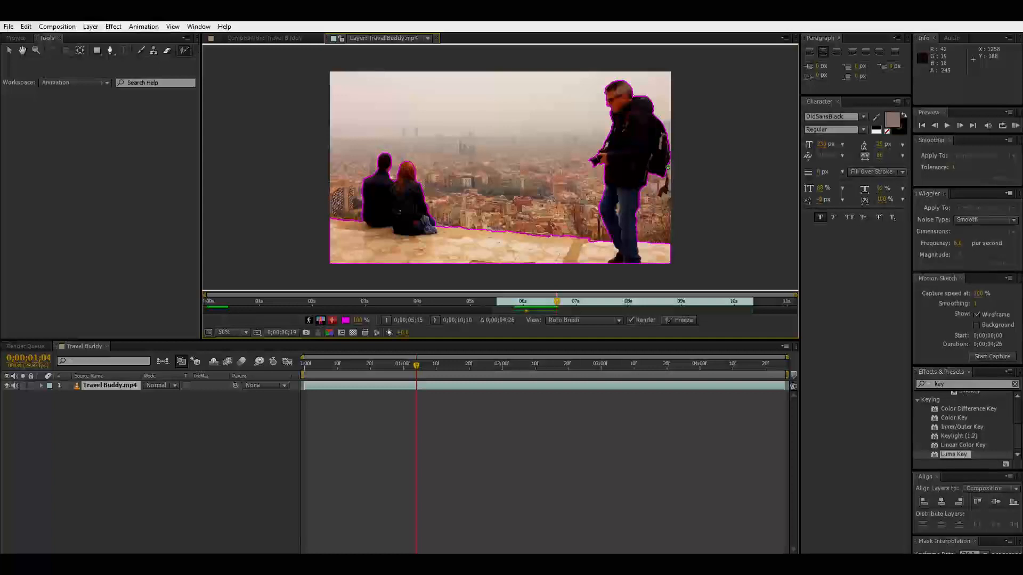
pyautogui.click(961, 123)
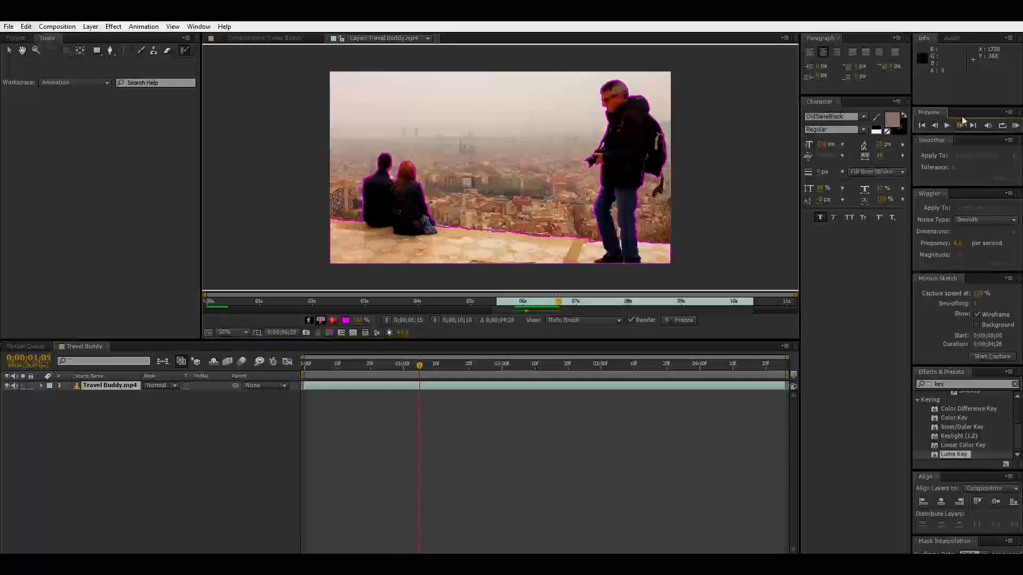
pyautogui.click(934, 125)
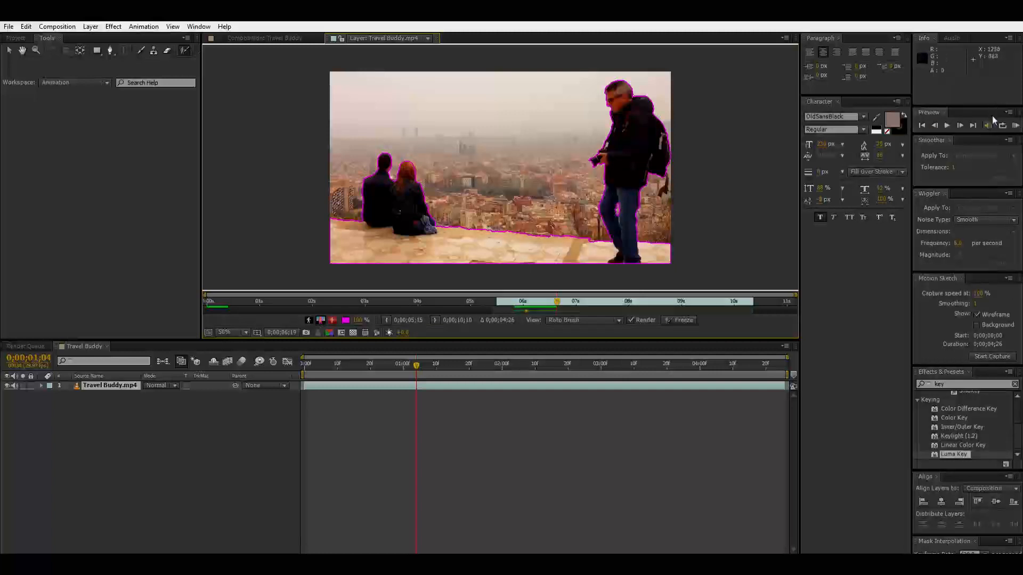
pyautogui.click(959, 125)
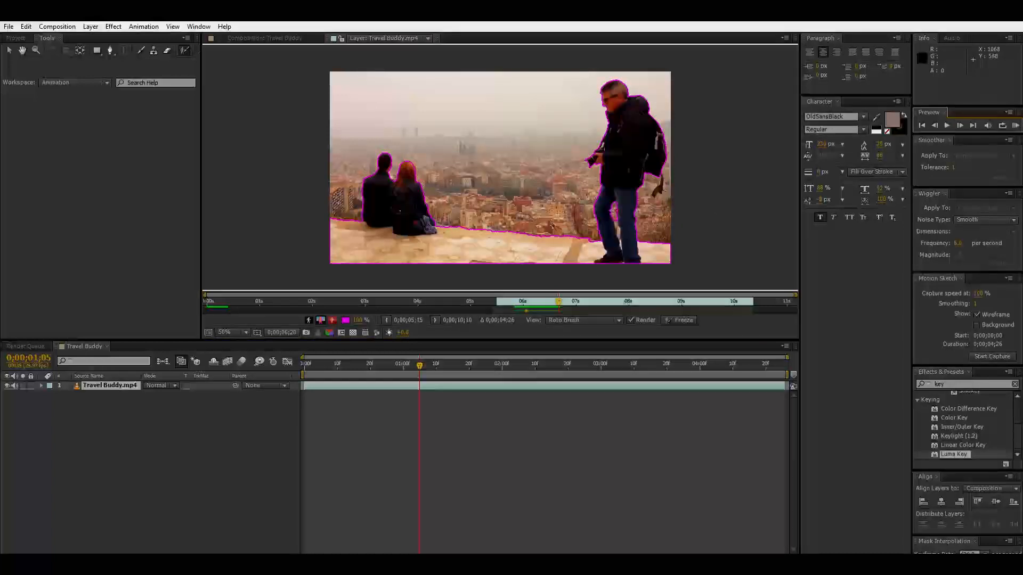
# - Refine the Roto Brush outline between the man's legs at 0;00;01;05 and at ground level between them at 0;00;01;06
pyautogui.moveTo(615, 223); pyautogui.dragTo(620, 248)
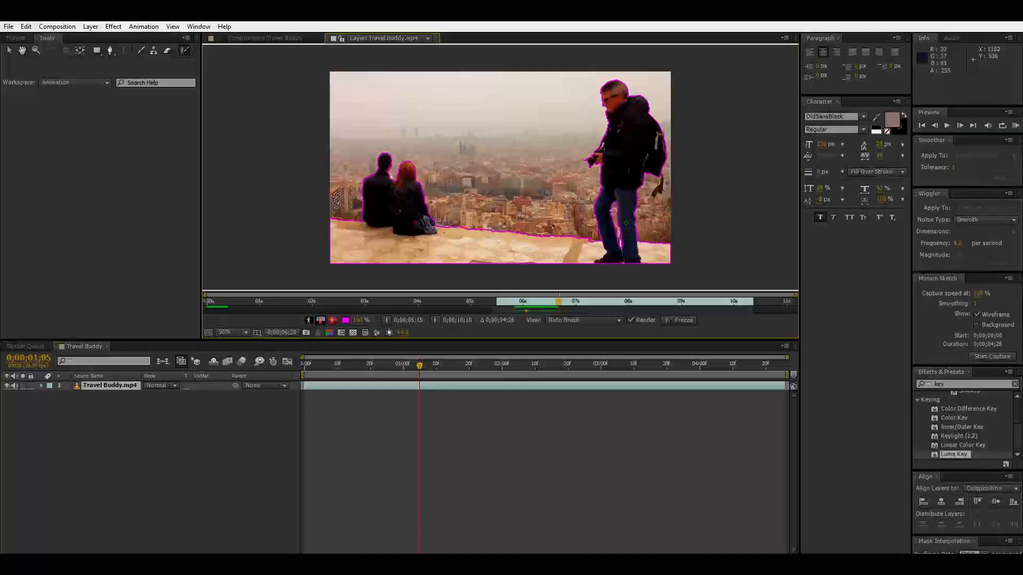
pyautogui.click(960, 125)
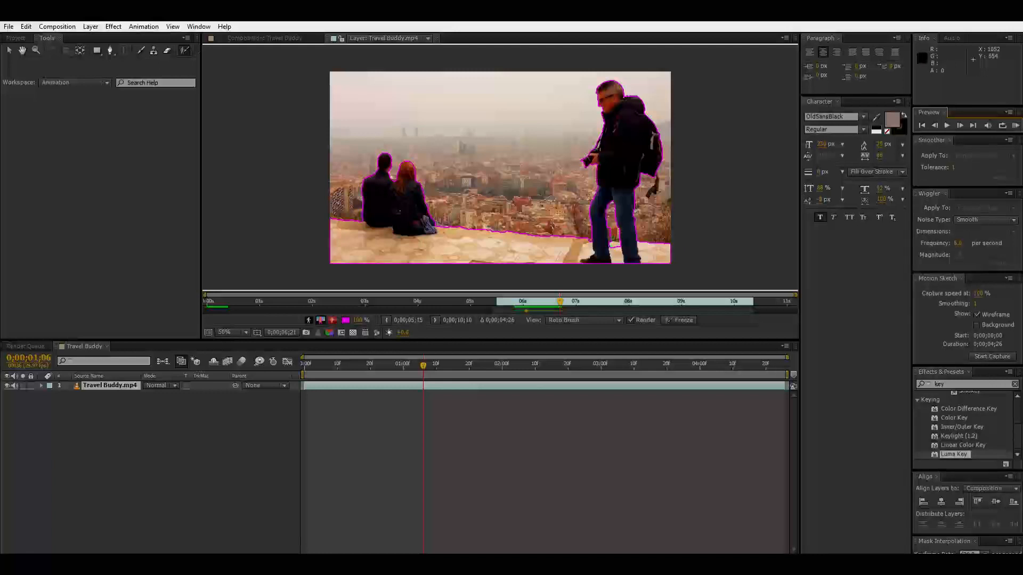
pyautogui.moveTo(621, 235); pyautogui.dragTo(617, 238)
# - Propagate the selection to 0;00;01;22, correct the area between the man's lower legs there, and advance to 0;00;01;23
pyautogui.moveTo(423, 363); pyautogui.dragTo(477, 358)
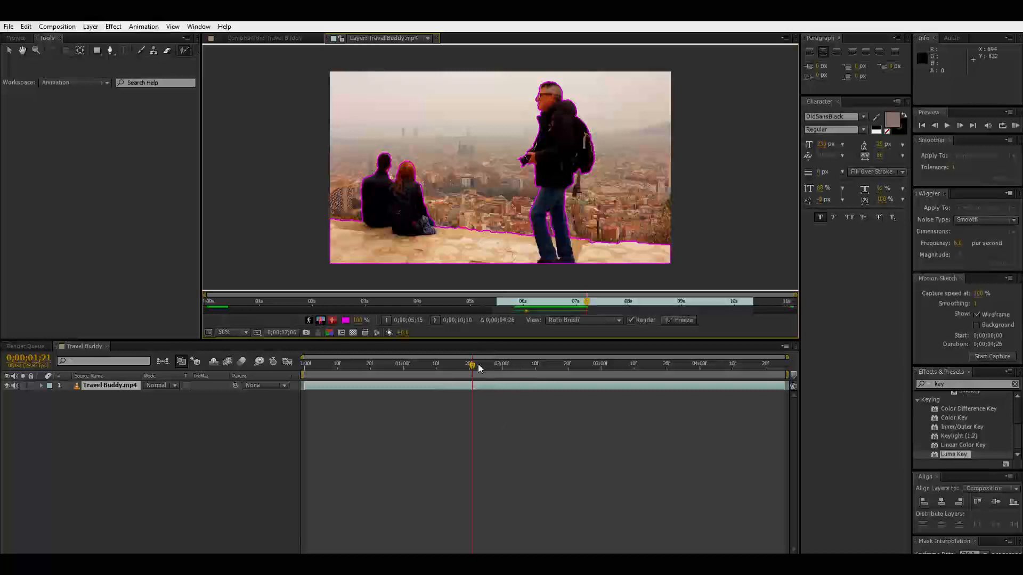
pyautogui.moveTo(473, 360); pyautogui.dragTo(477, 360)
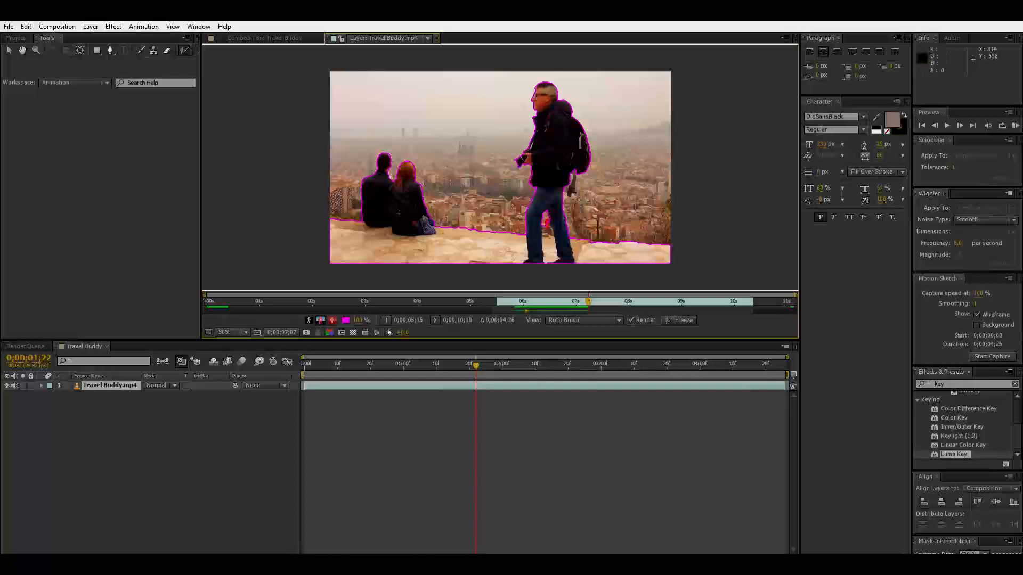
pyautogui.moveTo(547, 239); pyautogui.dragTo(547, 245)
pyautogui.click(961, 124)
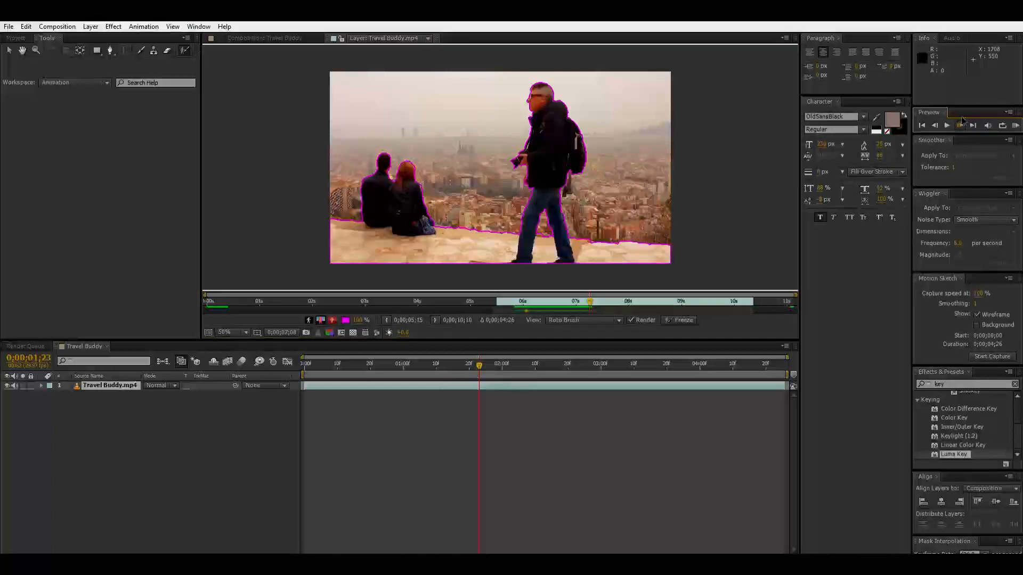
# - Propagate the walking man's outline frame by frame from 0;00;01;24 to 0;00;01;29
pyautogui.click(961, 120)
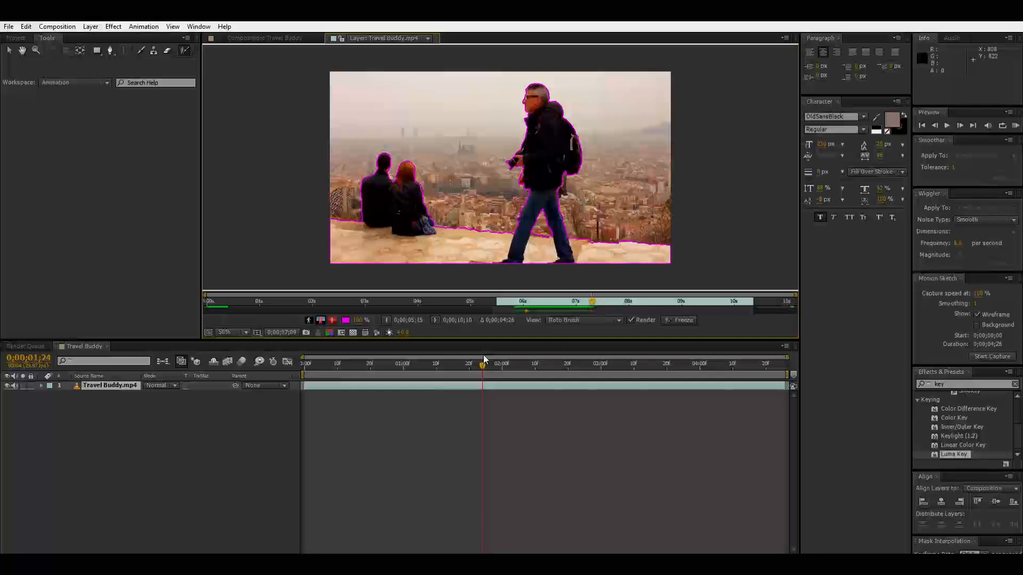
pyautogui.press('pagedown')
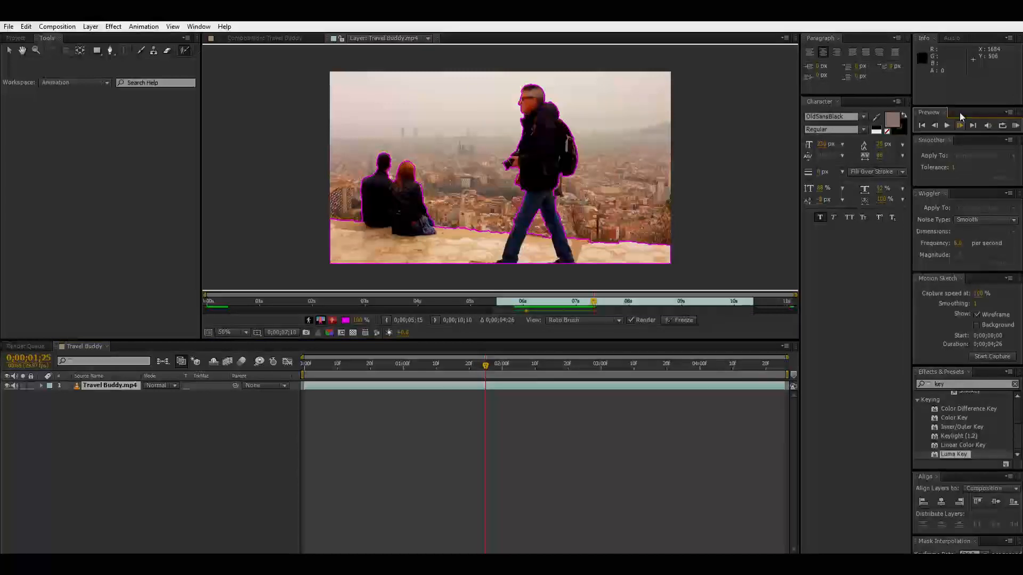
pyautogui.press('pagedown')
pyautogui.press('pagedown')
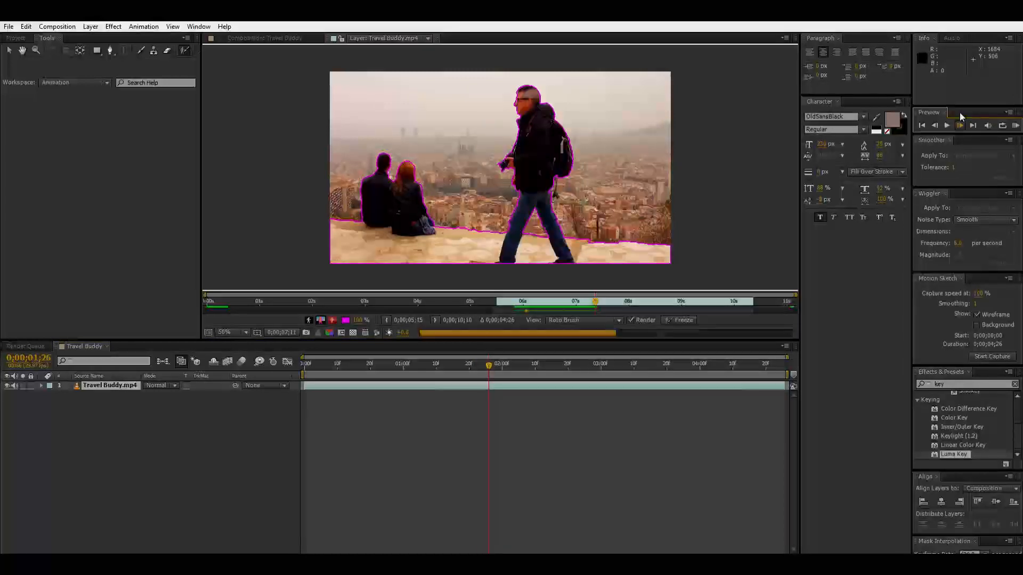
pyautogui.press('pagedown')
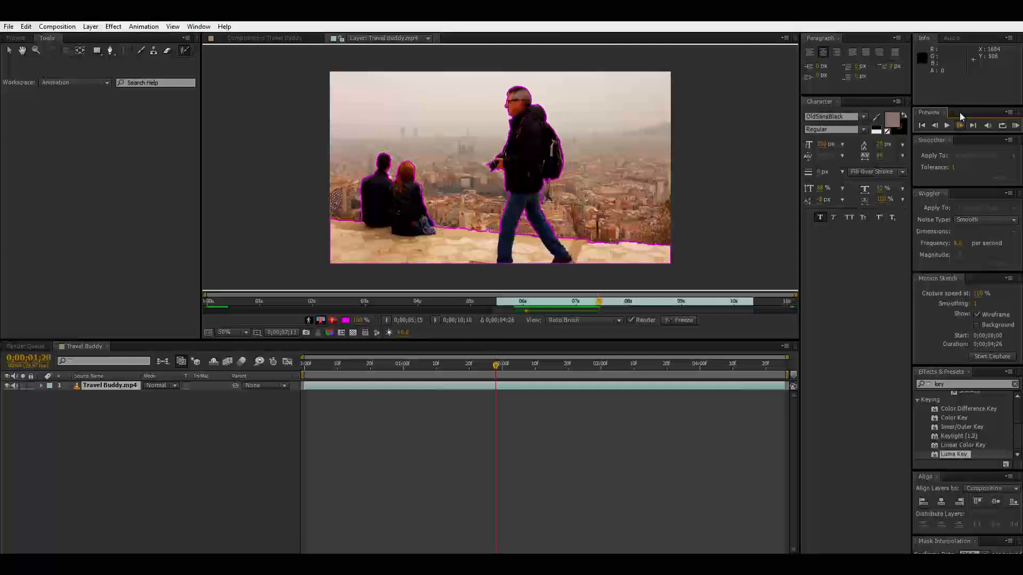
pyautogui.press('pagedown')
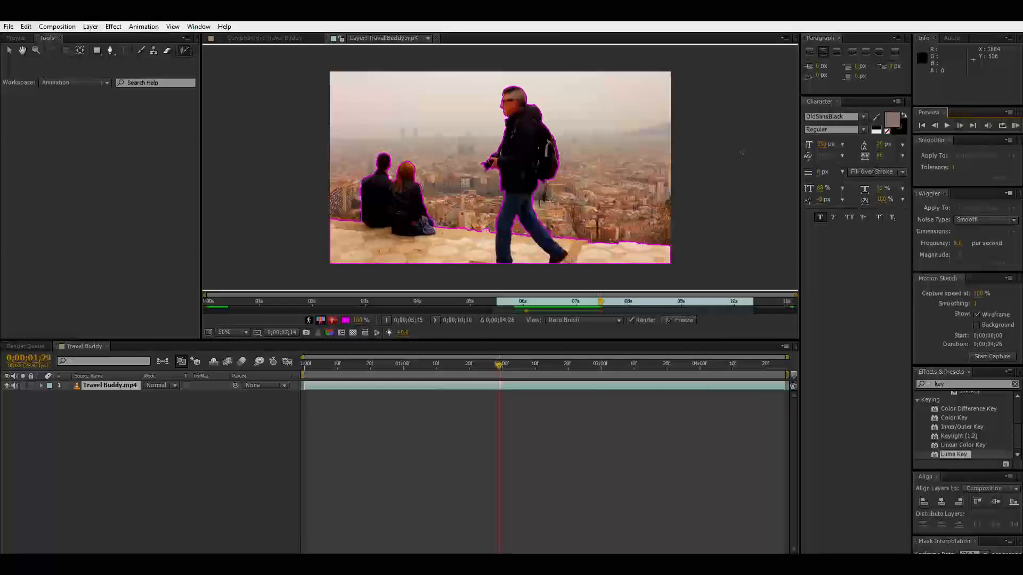
# - Carry the selection on to 0;00;02;03 and add the front of the man's thigh to the foreground at that frame
pyautogui.click(959, 116)
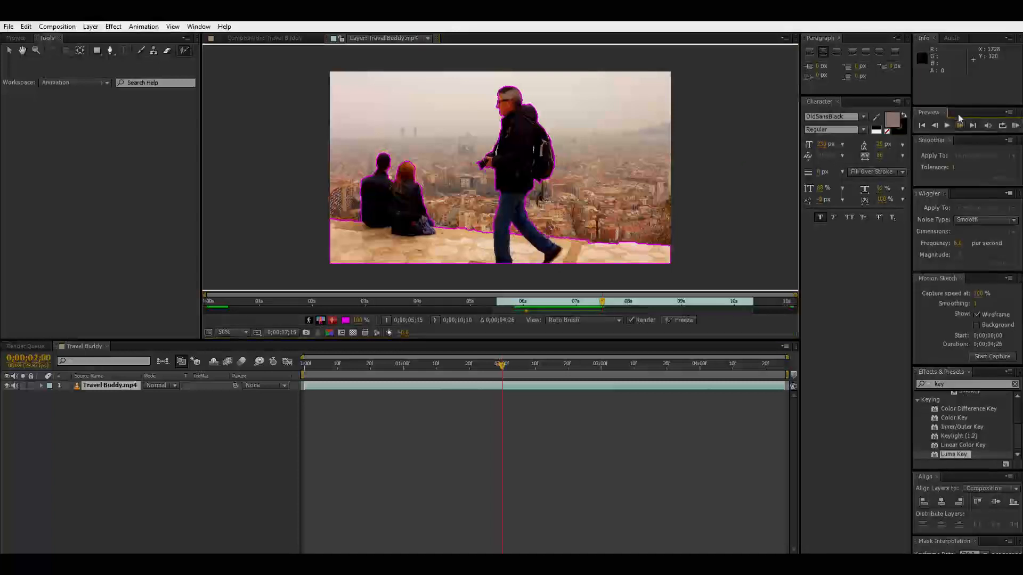
pyautogui.click(959, 118)
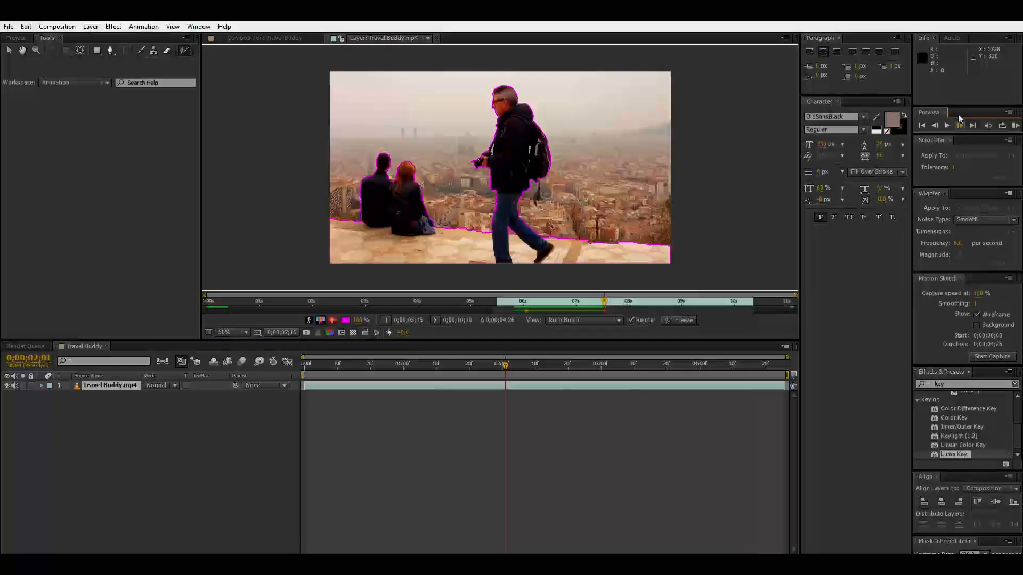
pyautogui.click(959, 117)
pyautogui.click(959, 117)
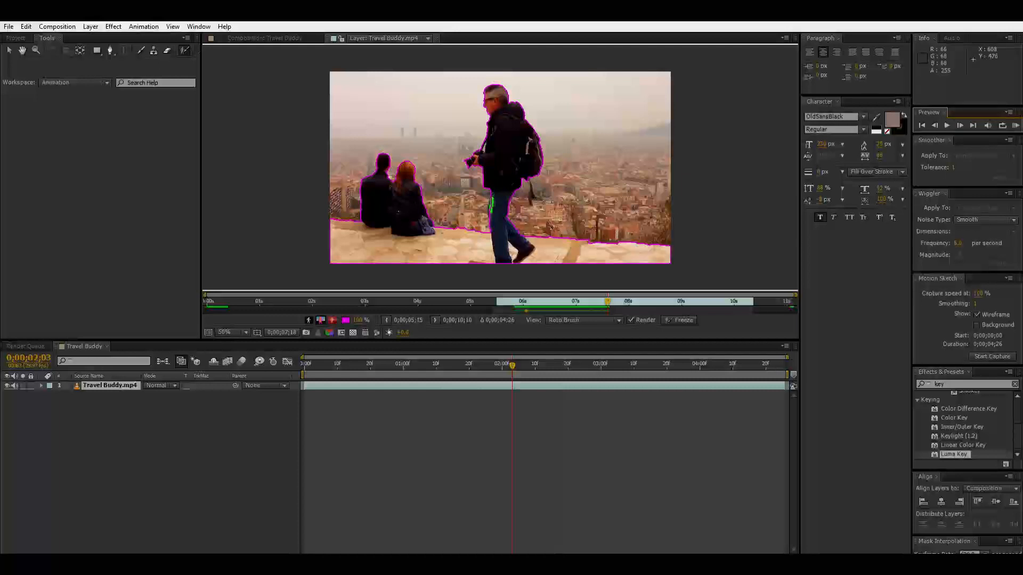
# - Propagate the Roto Brush outline one frame at a time from 0;00;02;04 to 0;00;02;08
pyautogui.click(960, 118)
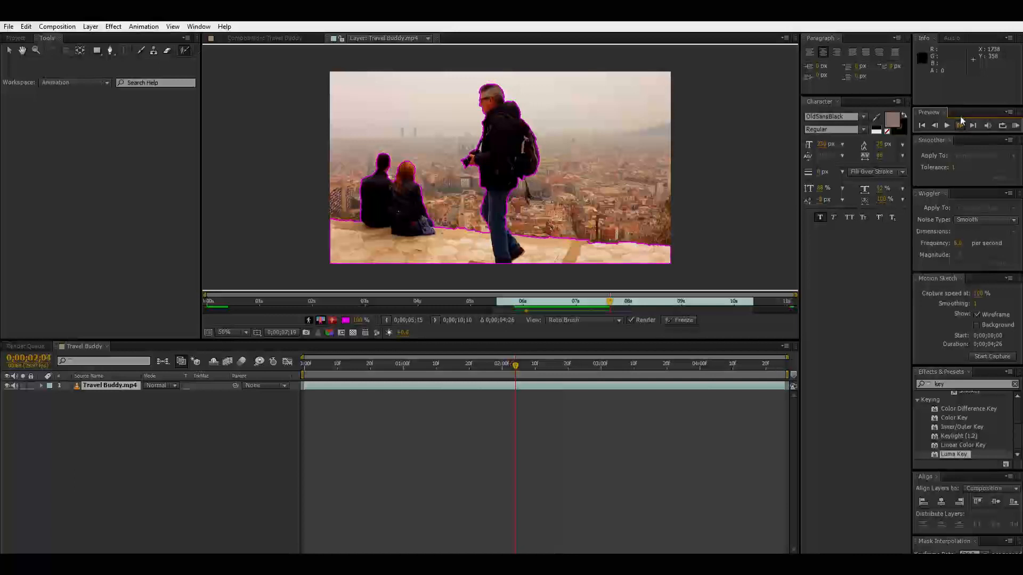
pyautogui.click(960, 118)
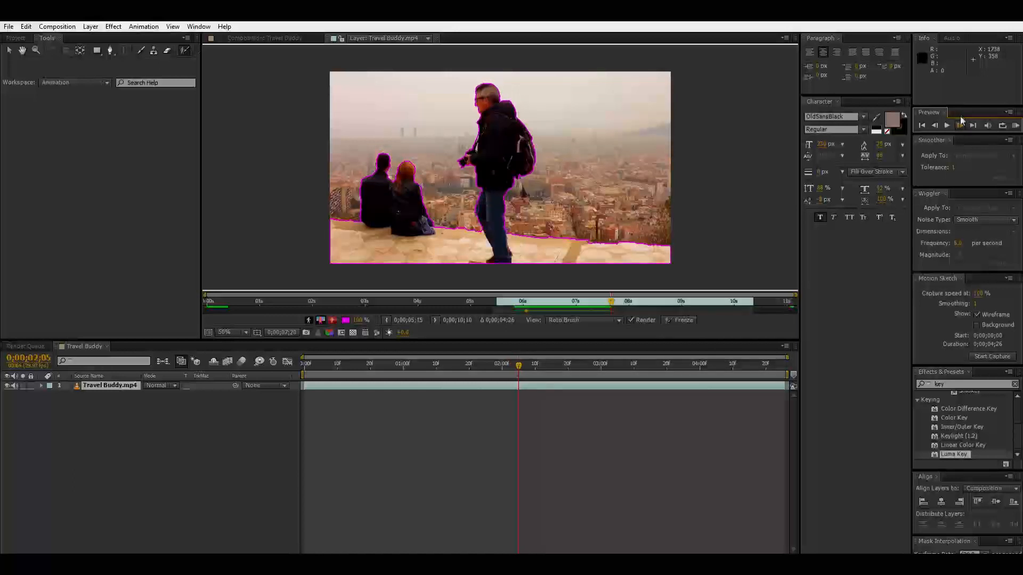
pyautogui.click(960, 120)
pyautogui.click(961, 119)
pyautogui.click(960, 119)
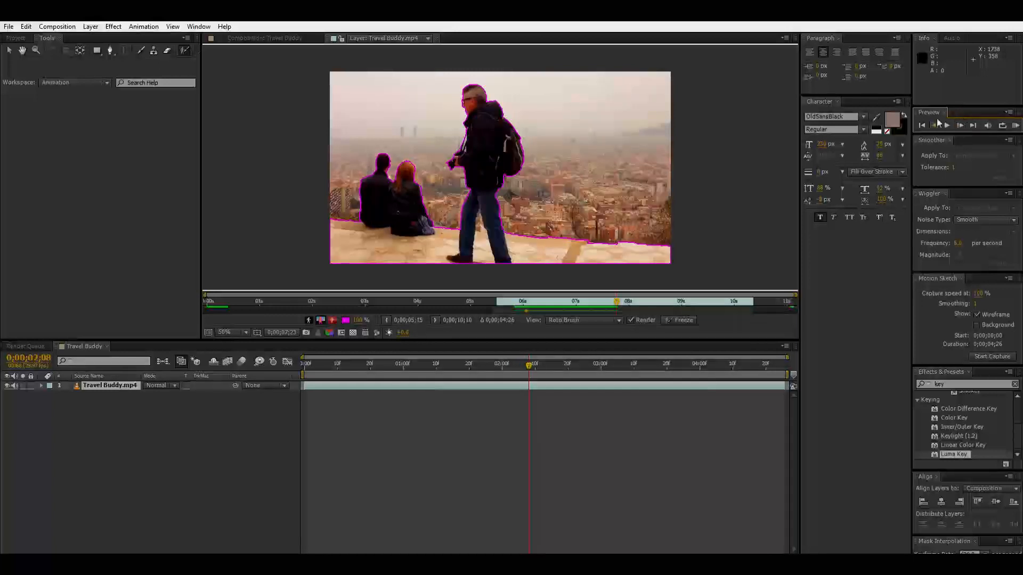
# - Add the stone ground and leg edges between the man's lower legs to the foreground at 0;00;02;07 and 0;00;02;08
pyautogui.click(936, 124)
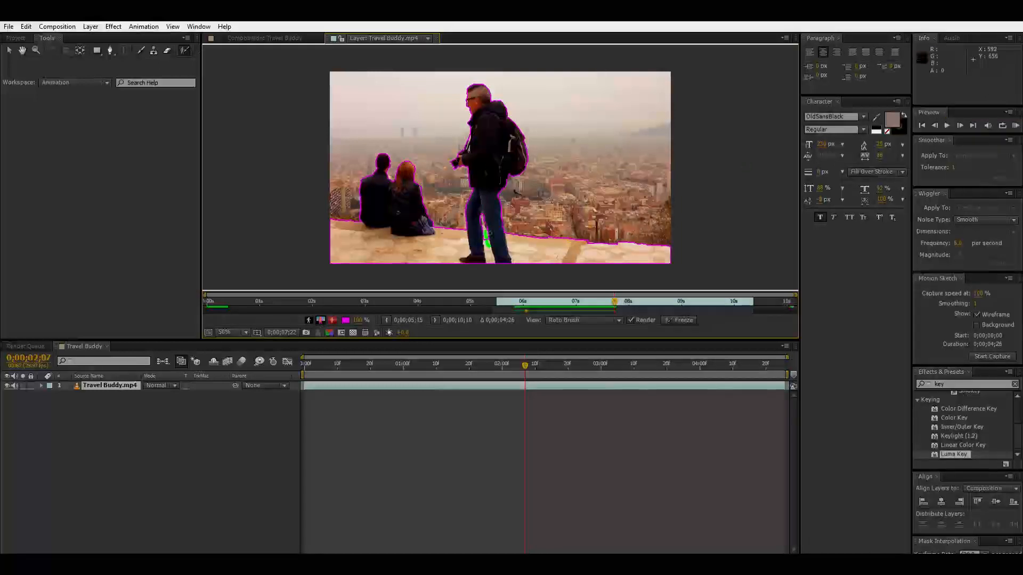
pyautogui.click(962, 124)
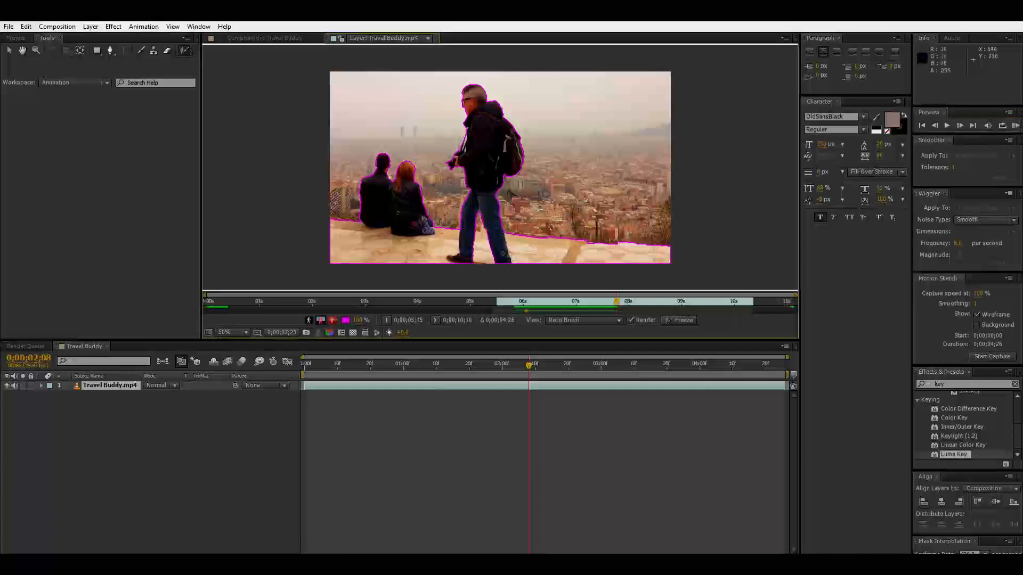
pyautogui.moveTo(469, 255)
pyautogui.mouseDown()
pyautogui.moveTo(489, 261)
pyautogui.moveTo(494, 246)
pyautogui.mouseUp()
pyautogui.moveTo(486, 227); pyautogui.dragTo(473, 244)
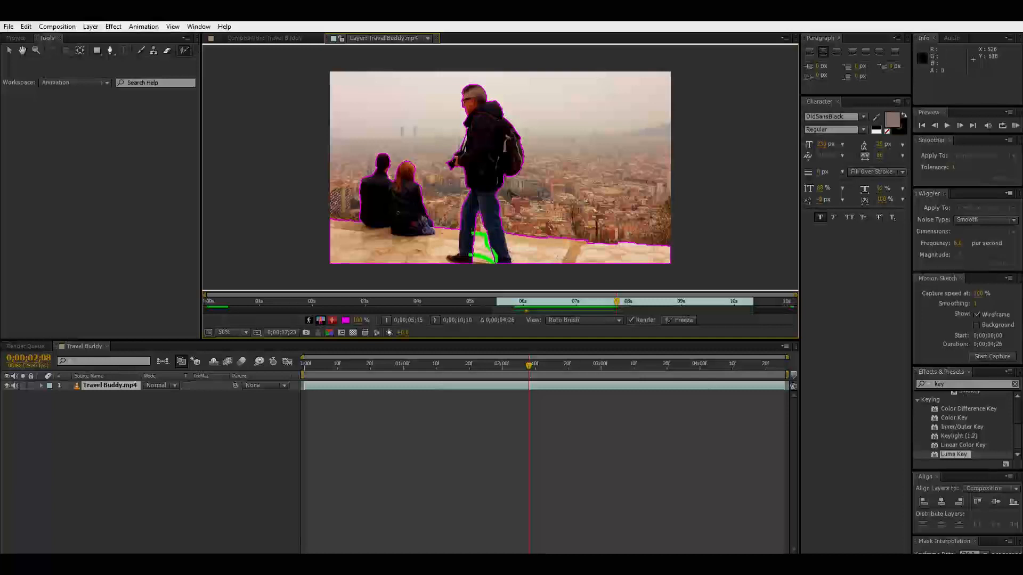
# - Propagate the man's outline frame by frame up to 0;00;02;16 as he approaches the seated couple
pyautogui.click(960, 124)
pyautogui.click(962, 123)
pyautogui.click(961, 117)
pyautogui.click(963, 121)
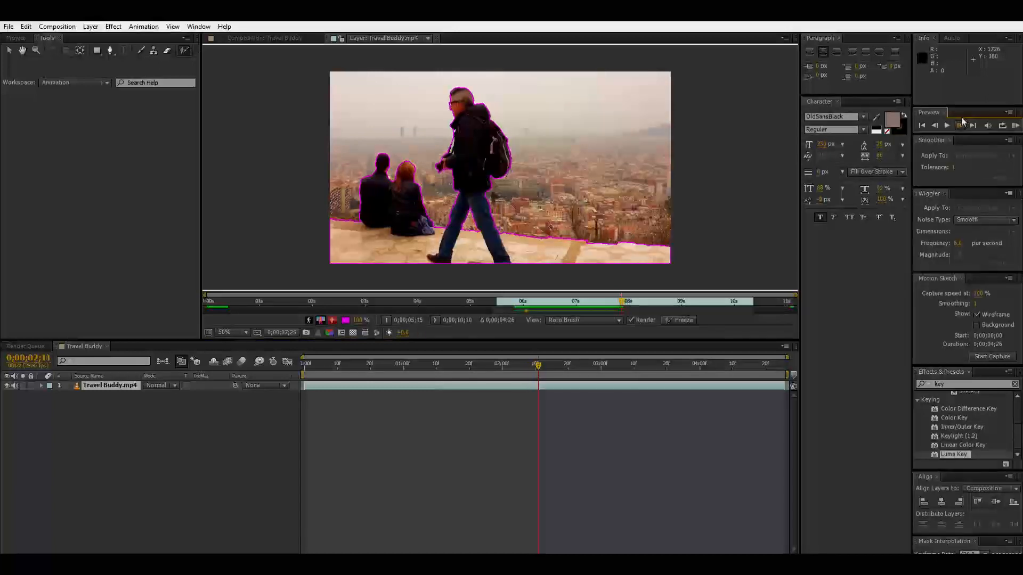
pyautogui.click(961, 122)
pyautogui.click(961, 121)
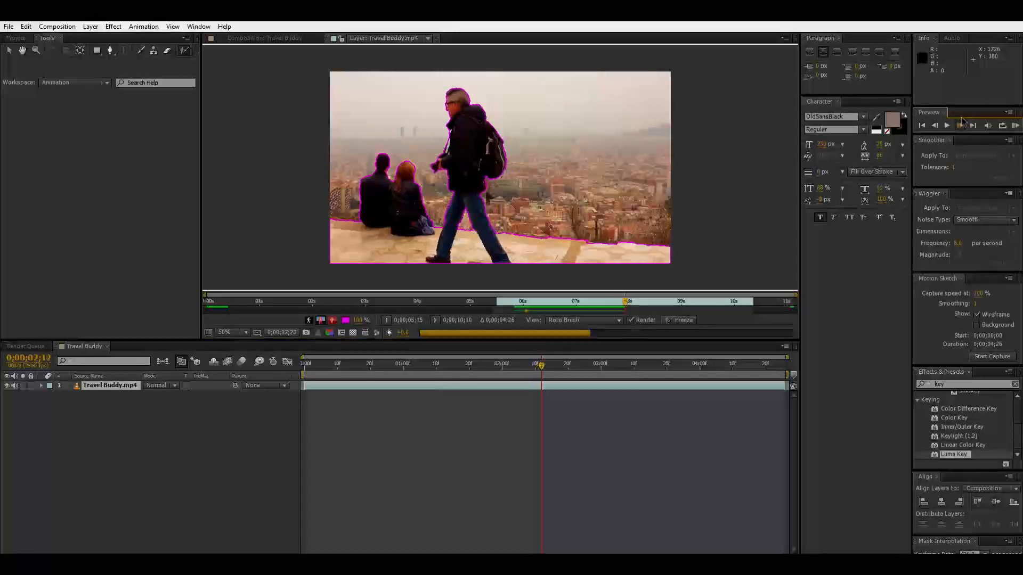
pyautogui.click(961, 117)
pyautogui.click(962, 117)
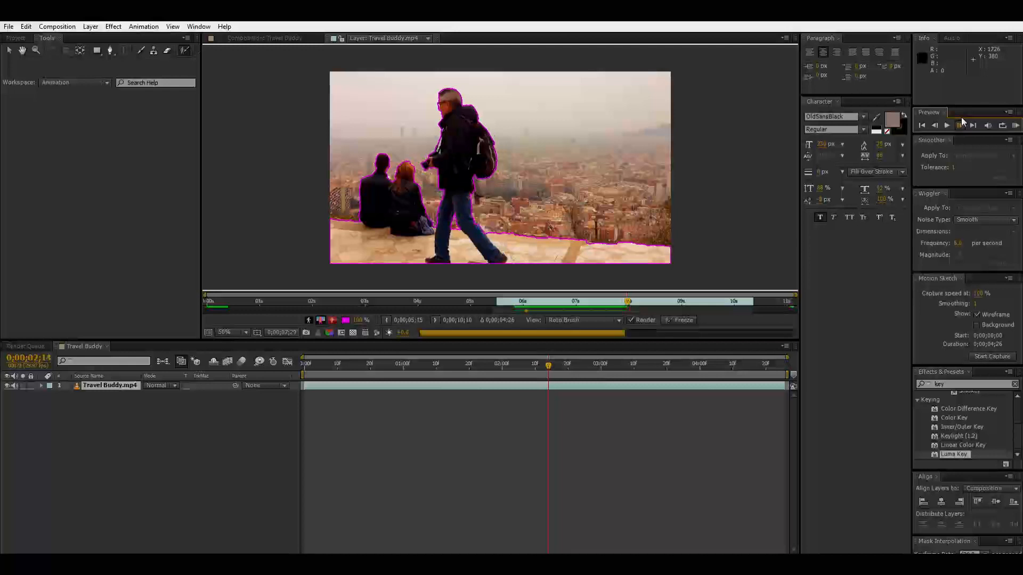
pyautogui.click(962, 117)
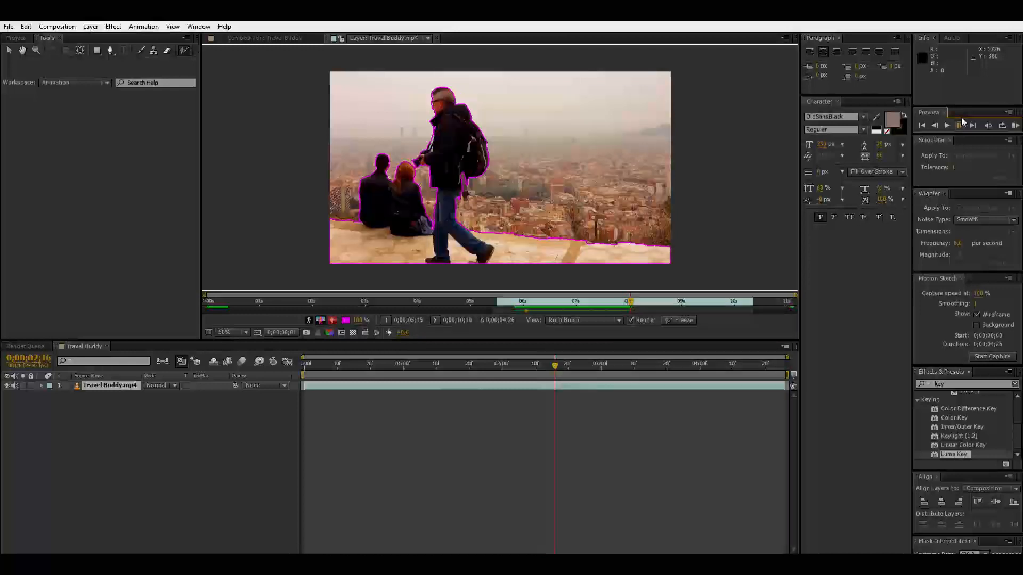
# - Continue propagating the selection to 0;00;02;23 while the man passes in front of the couple
pyautogui.click(961, 117)
pyautogui.click(961, 117)
pyautogui.click(962, 117)
pyautogui.click(962, 117)
pyautogui.click(961, 117)
pyautogui.click(961, 116)
pyautogui.click(962, 116)
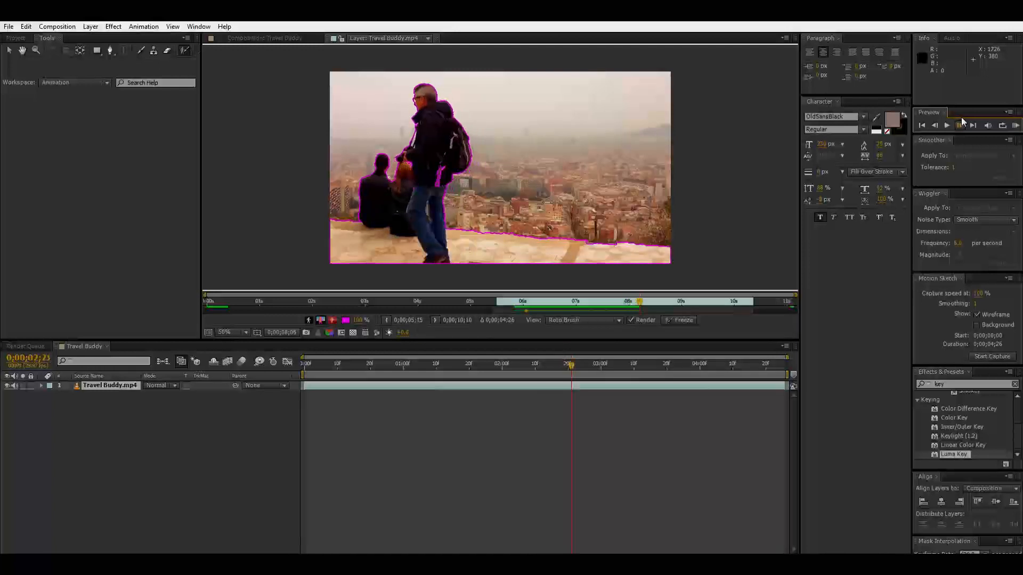
pyautogui.click(961, 118)
pyautogui.click(961, 118)
pyautogui.click(961, 118)
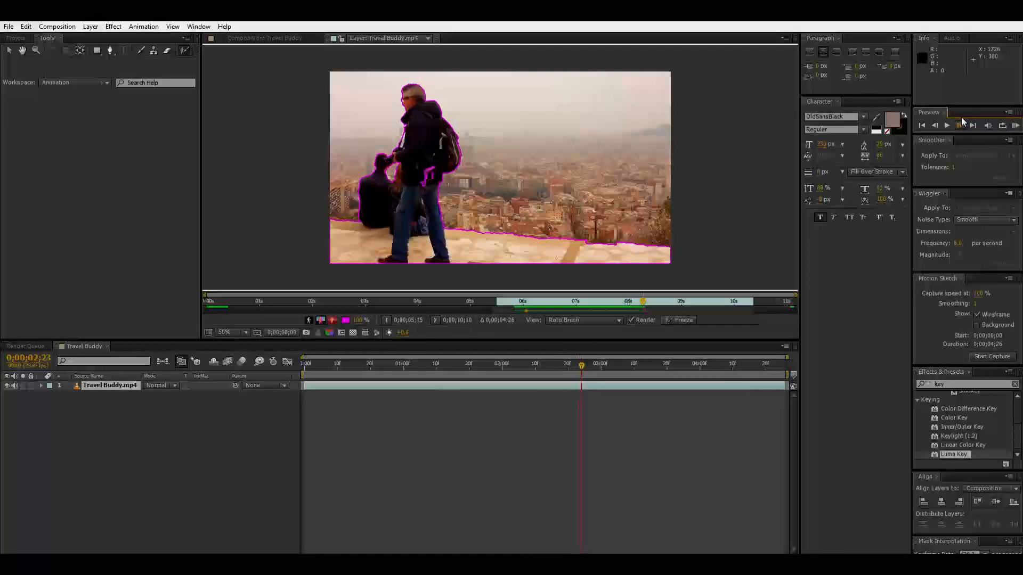
# - Return to earlier frames, recheck the outline from 0;00;01;24 onward, and add the hanging backpack strap at 0;00;02;17
pyautogui.click(925, 118)
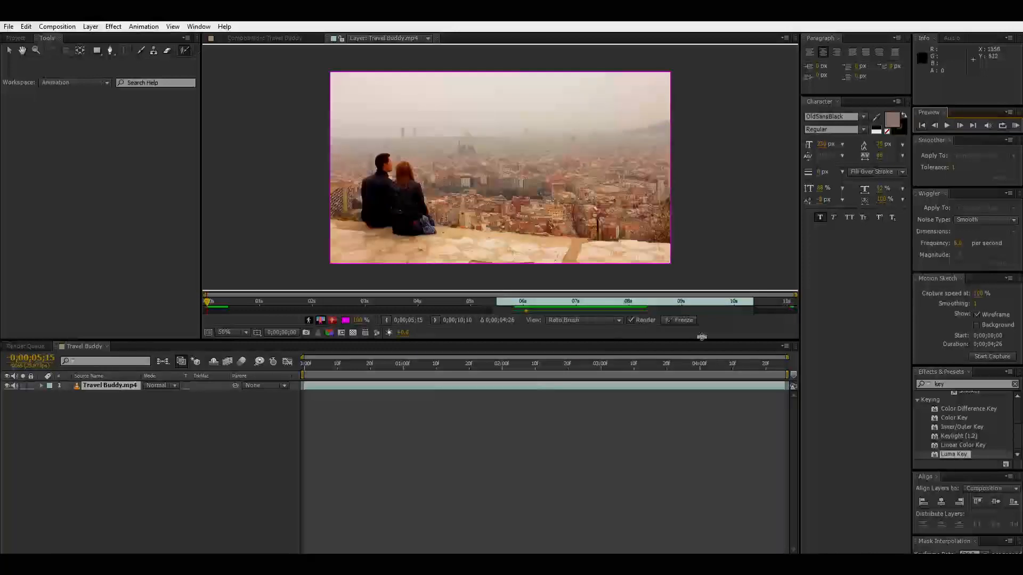
pyautogui.moveTo(614, 302); pyautogui.dragTo(592, 302)
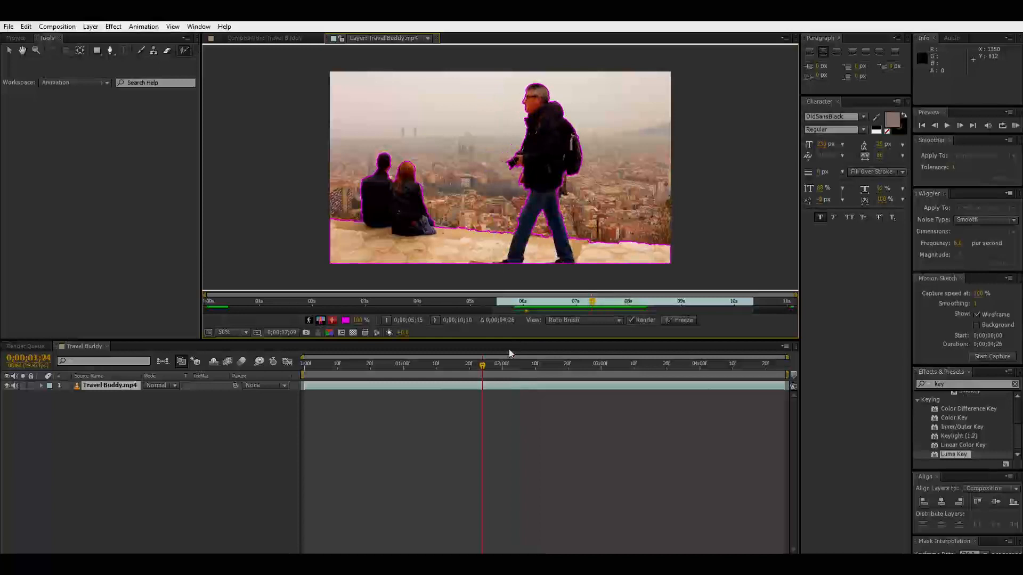
pyautogui.moveTo(483, 363)
pyautogui.mouseDown()
pyautogui.moveTo(576, 362)
pyautogui.moveTo(558, 365)
pyautogui.mouseUp()
pyautogui.moveTo(460, 177); pyautogui.dragTo(453, 190)
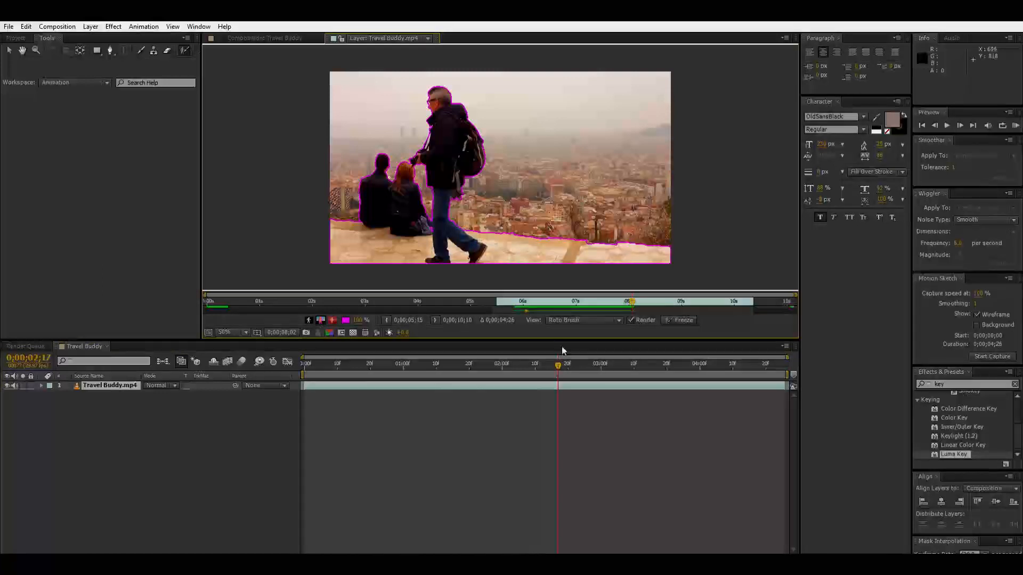
# - Propagate the corrected outline to 0;00;02;26 and continue frame by frame to 0;00;02;28
pyautogui.moveTo(560, 359); pyautogui.dragTo(590, 349)
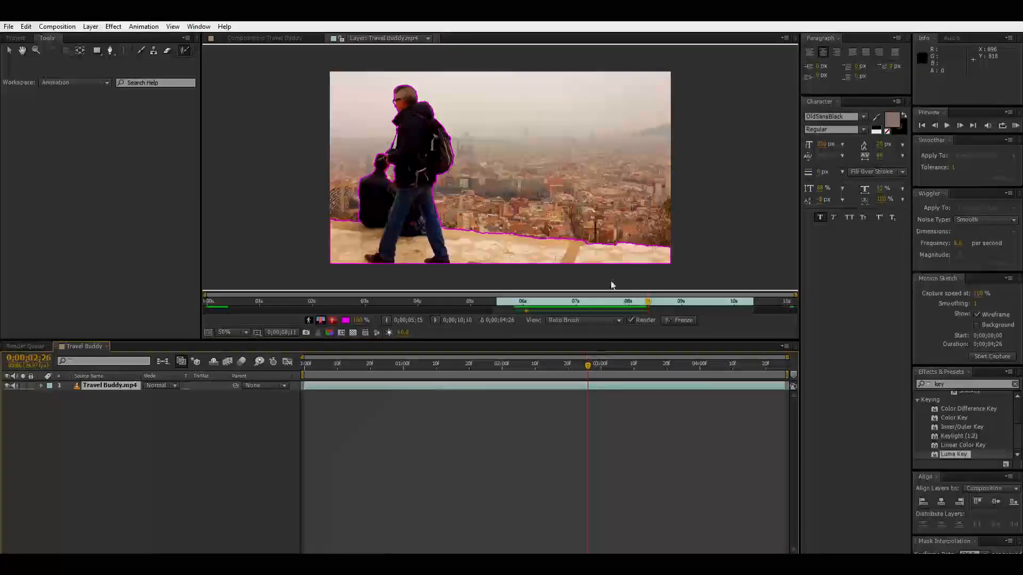
pyautogui.click(962, 117)
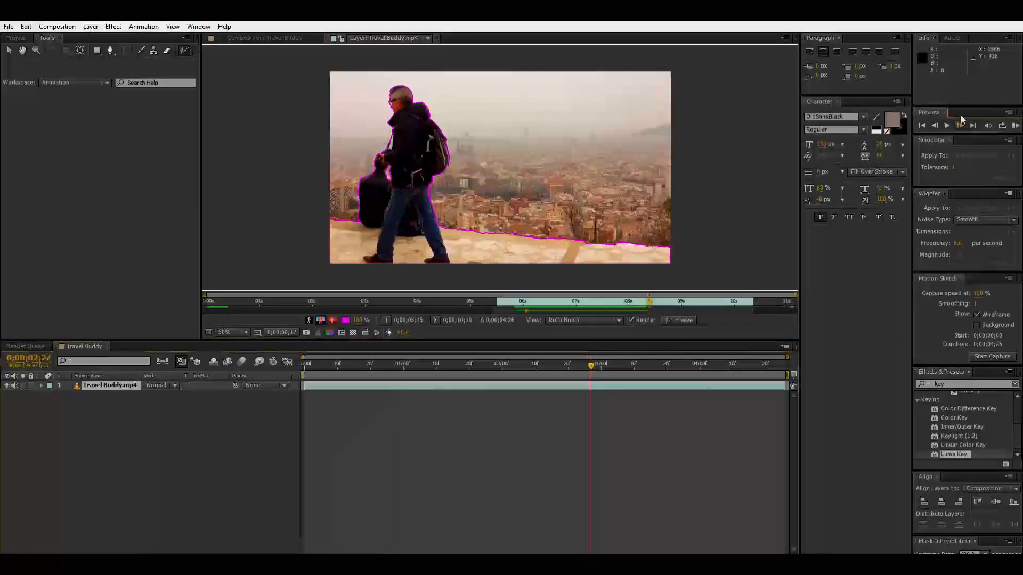
pyautogui.click(961, 116)
pyautogui.click(960, 116)
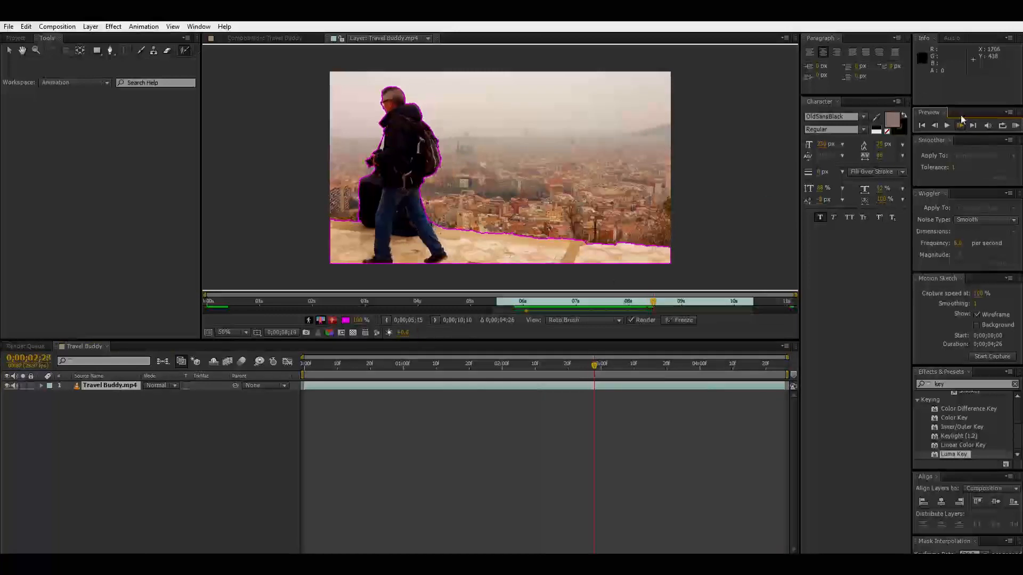
# - Propagate the man's Roto Brush outline frame by frame from 0;00;02;28 to 0;00;03;09 as he passes the seated couple
pyautogui.click(960, 116)
pyautogui.click(960, 116)
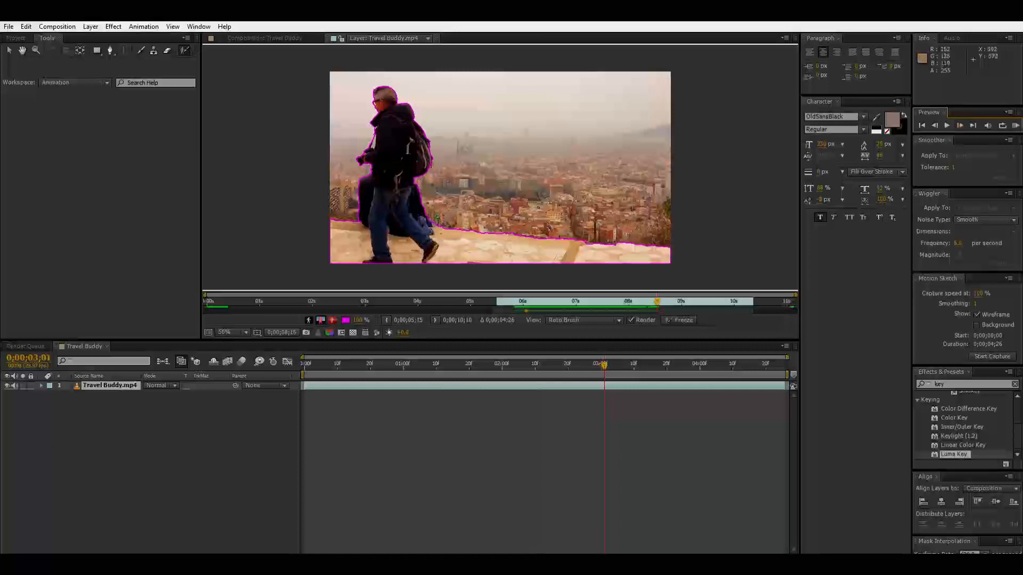
pyautogui.press('pagedown')
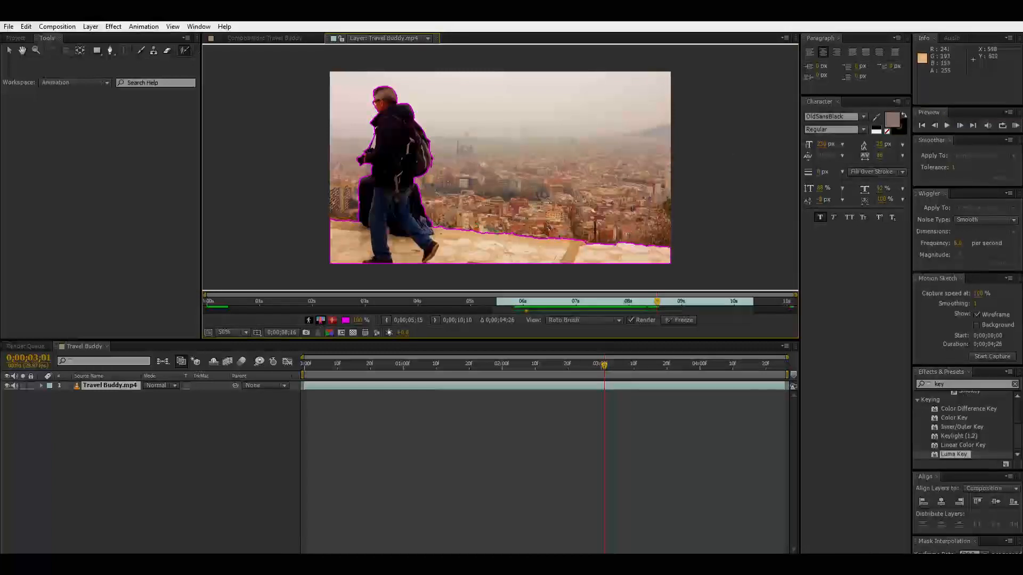
pyautogui.click(960, 125)
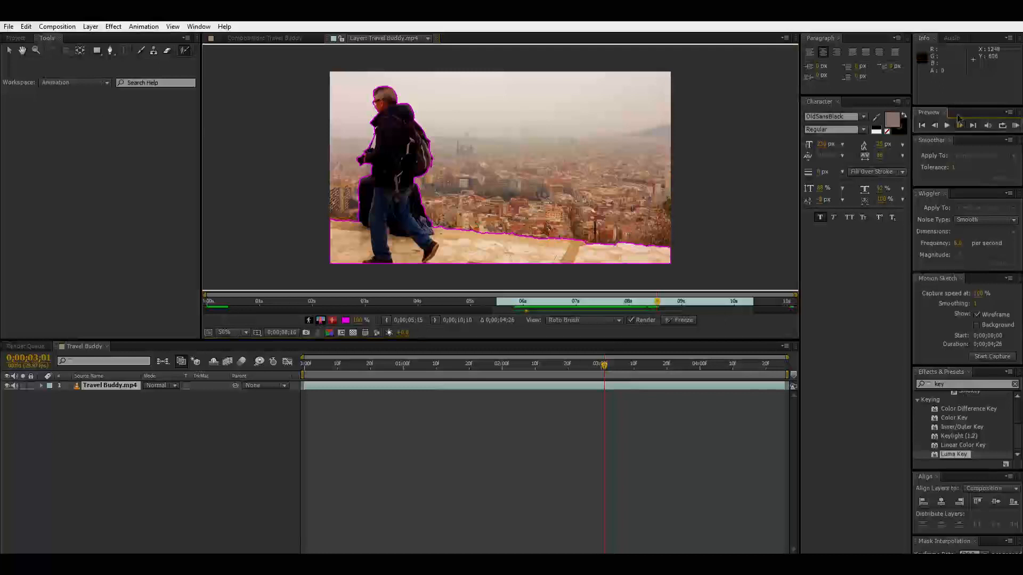
pyautogui.click(959, 125)
pyautogui.click(959, 125)
pyautogui.click(959, 125)
pyautogui.click(960, 125)
pyautogui.click(960, 125)
pyautogui.click(959, 125)
pyautogui.click(959, 125)
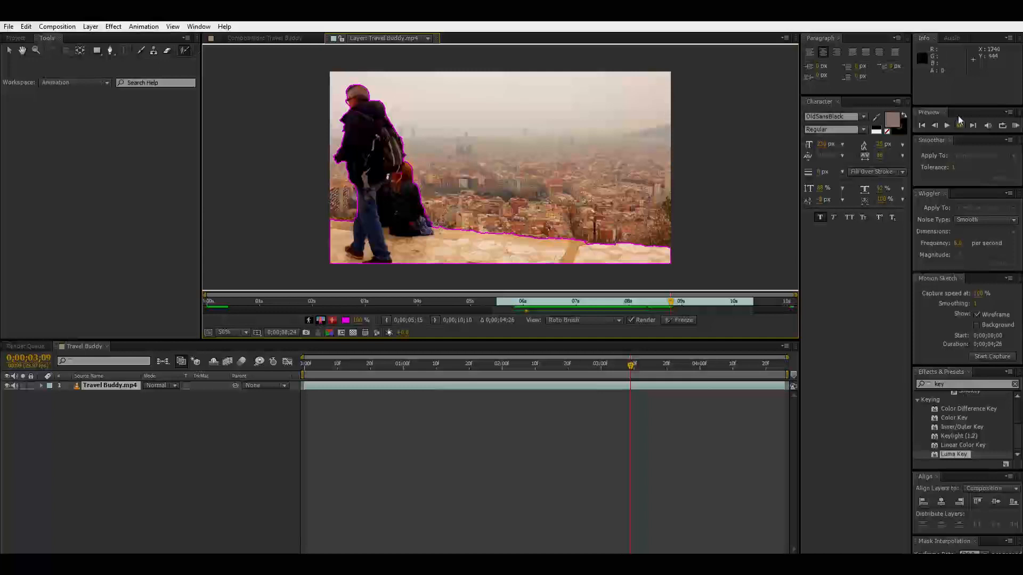
# - Continue propagating the outline one frame at a time to 0;00;03;12
pyautogui.click(959, 125)
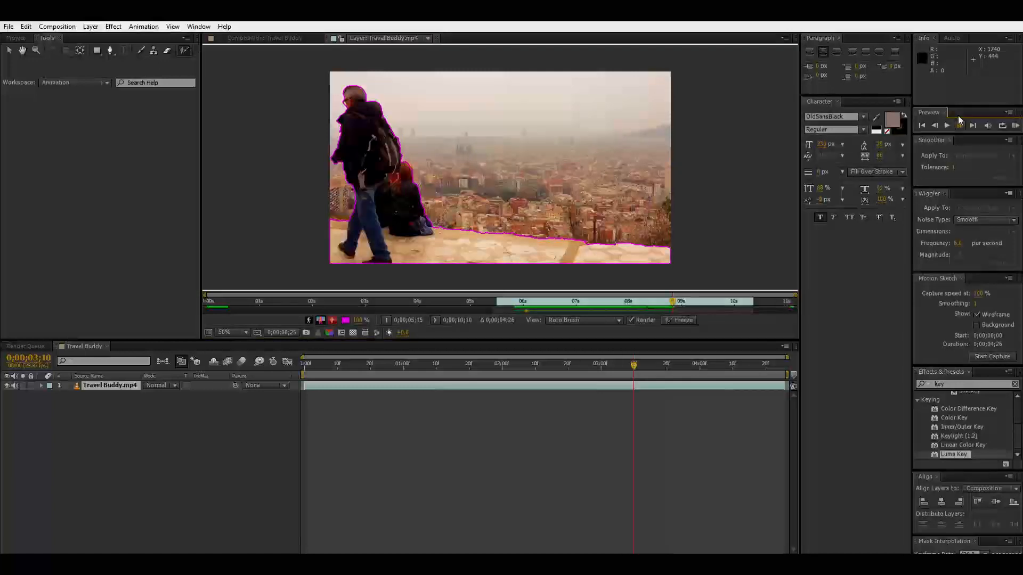
pyautogui.click(960, 125)
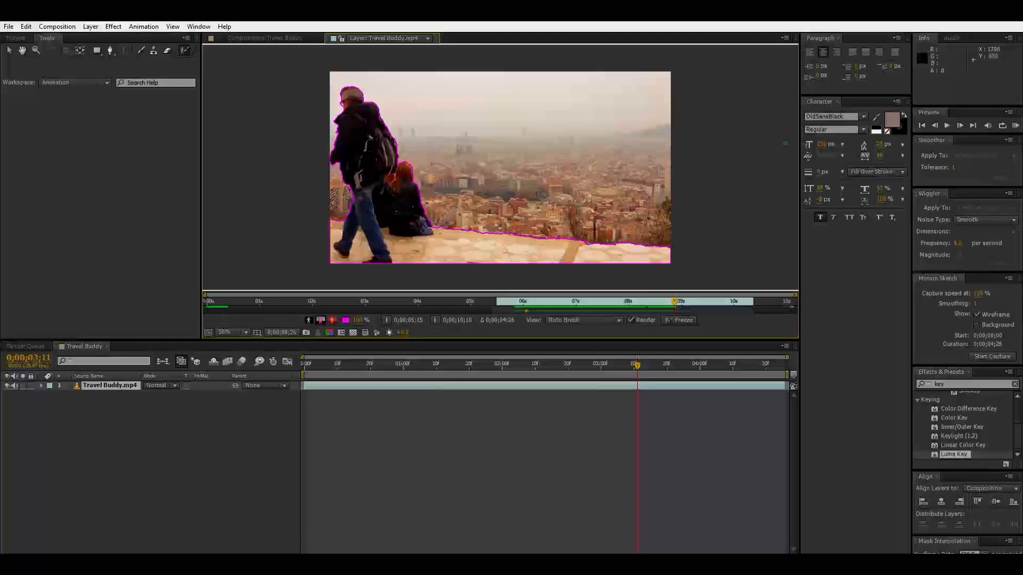
pyautogui.click(960, 125)
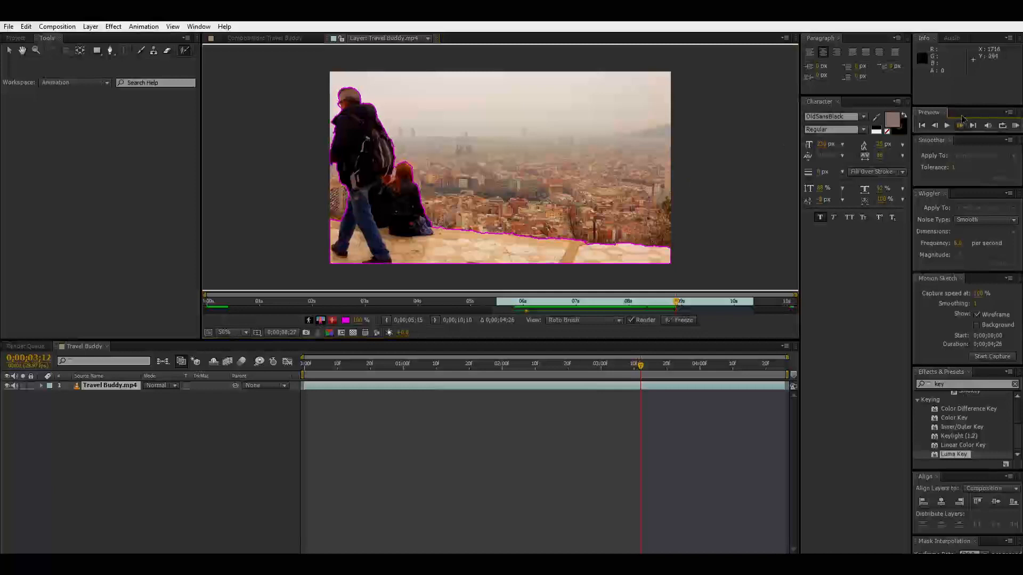
pyautogui.click(960, 122)
# - Recheck the outline from 0;00;03;11 and add the lower edge of the man's backpack to the selection at 0;00;03;12
pyautogui.click(935, 125)
pyautogui.click(935, 125)
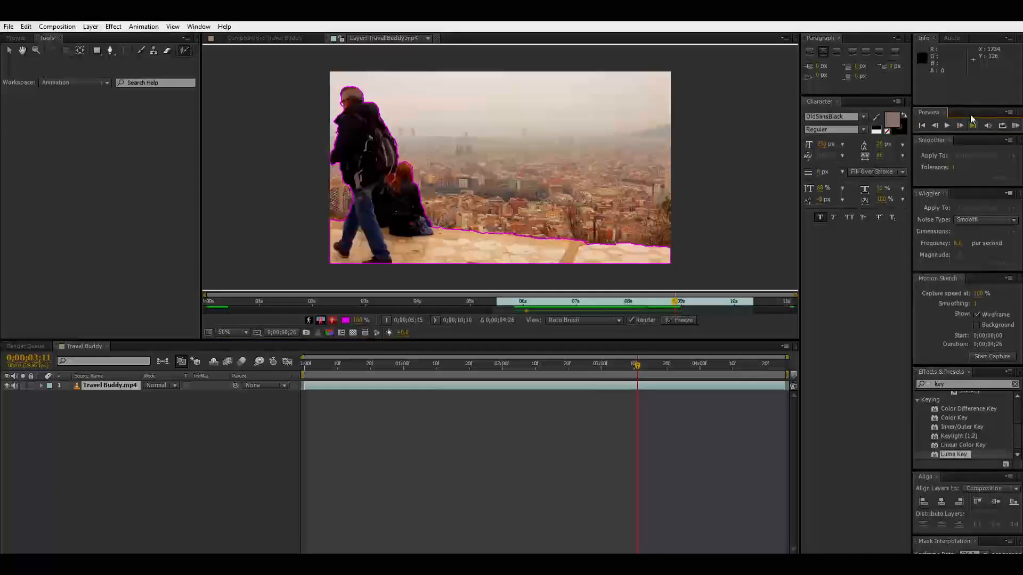
pyautogui.click(960, 126)
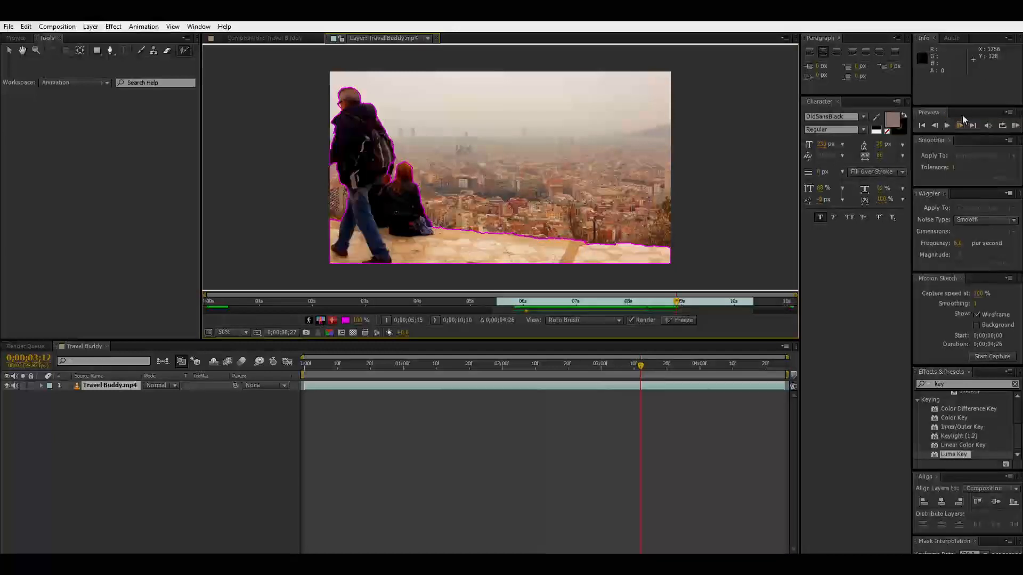
pyautogui.click(960, 125)
pyautogui.click(934, 124)
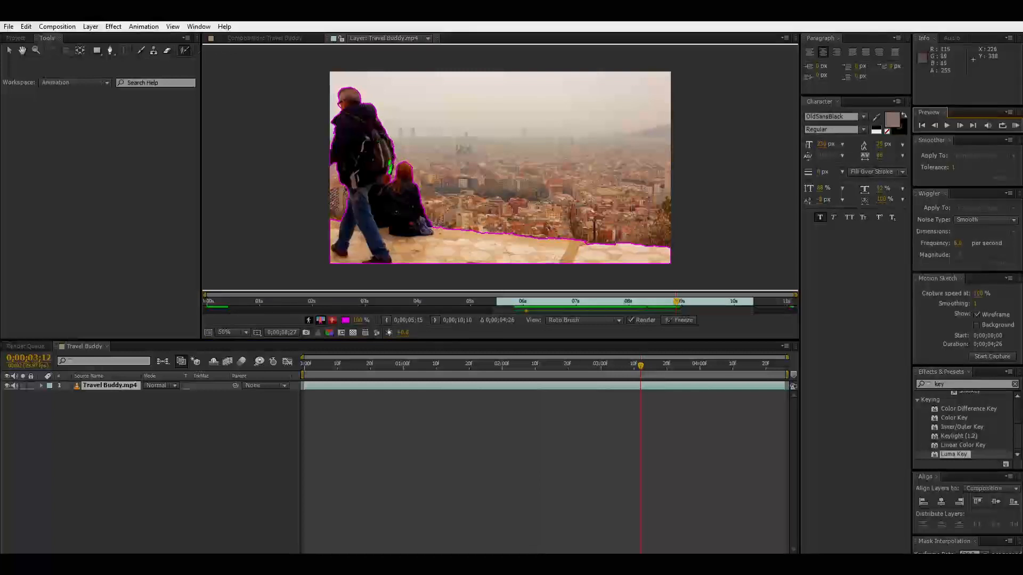
# - Propagate the corrected outline to 0;00;03;17 as the man reaches the edge of the footage
pyautogui.click(961, 115)
pyautogui.click(961, 115)
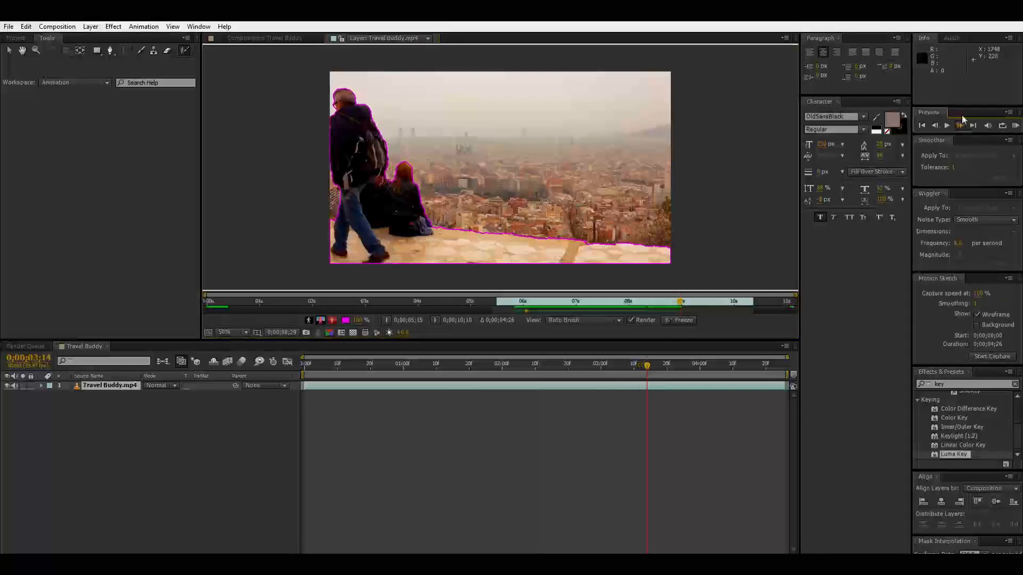
pyautogui.click(961, 115)
pyautogui.click(961, 115)
pyautogui.click(962, 115)
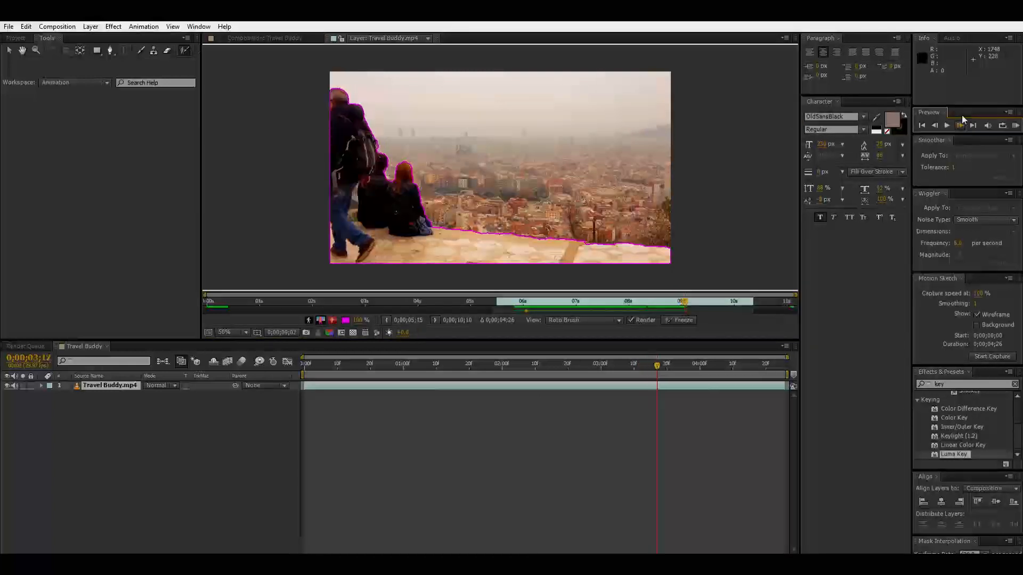
# - Return to 0;00;03;14, then touch up the selection between the man and the frame edge with Roto Brush strokes at 0;00;03;15
pyautogui.click(933, 124)
pyautogui.click(932, 123)
pyautogui.click(933, 124)
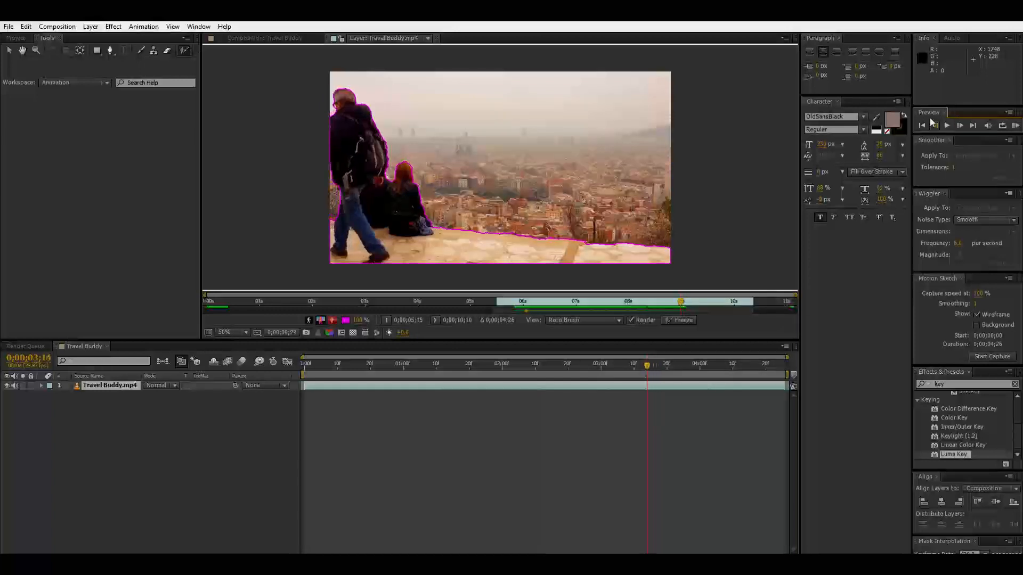
pyautogui.click(974, 119)
pyautogui.moveTo(710, 298); pyautogui.dragTo(681, 300)
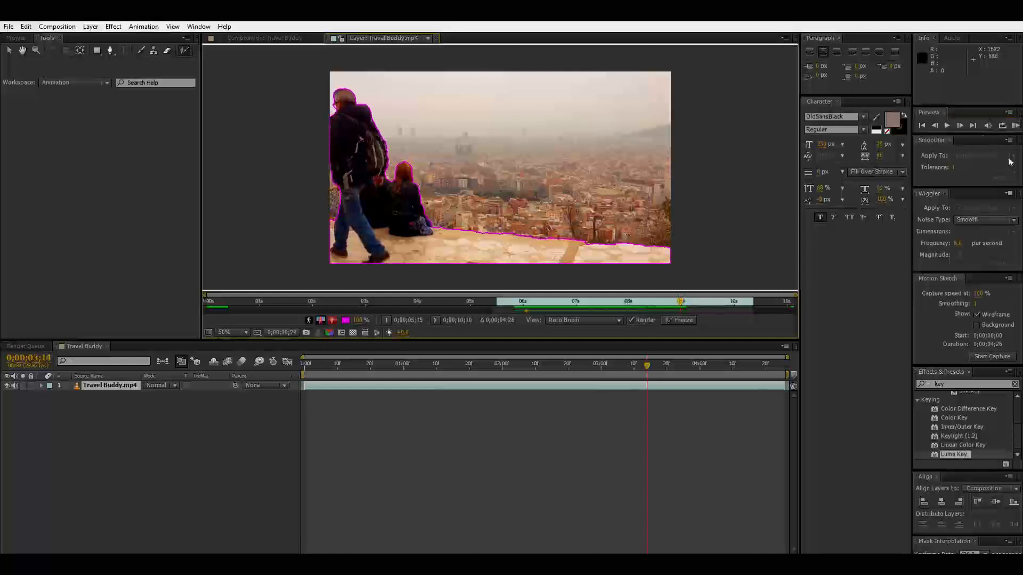
pyautogui.click(964, 118)
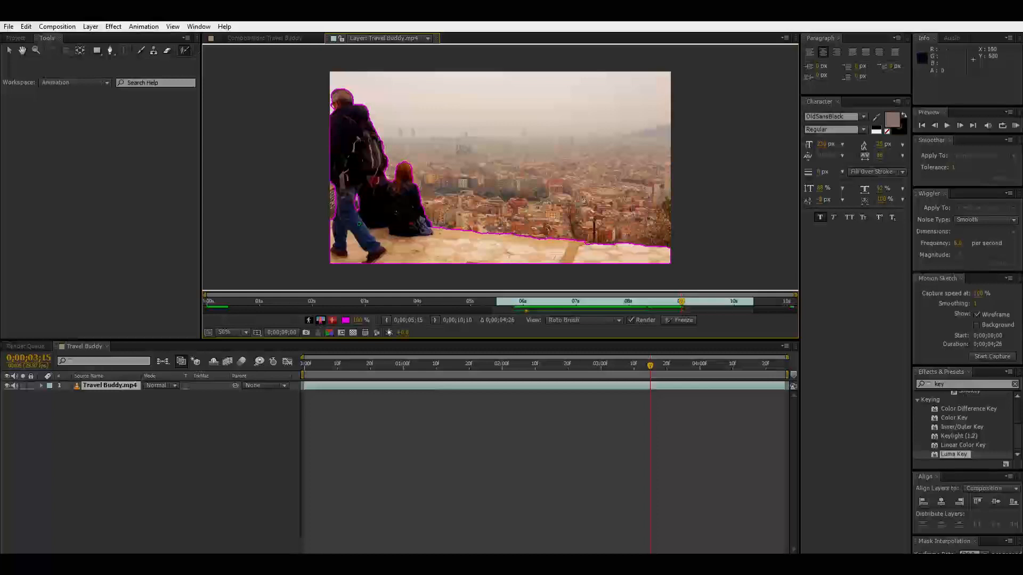
pyautogui.moveTo(337, 212); pyautogui.dragTo(335, 218)
pyautogui.moveTo(332, 189); pyautogui.dragTo(332, 213)
pyautogui.moveTo(334, 207); pyautogui.dragTo(335, 209)
# - Propagate the touched-up outline to 0;00;03;21, rechecking the frame at 0;00;03;19 on the way
pyautogui.click(960, 124)
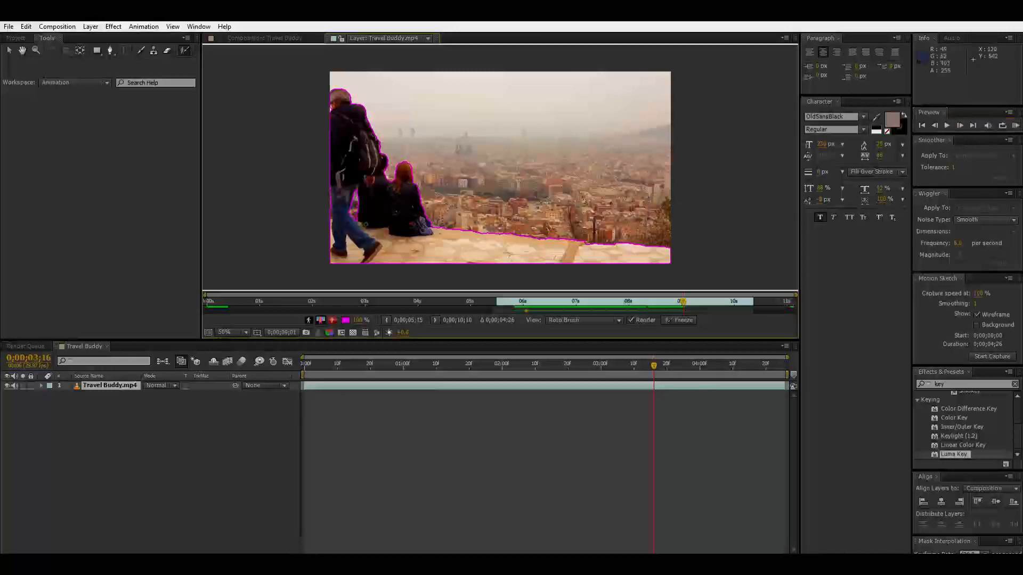
pyautogui.click(961, 124)
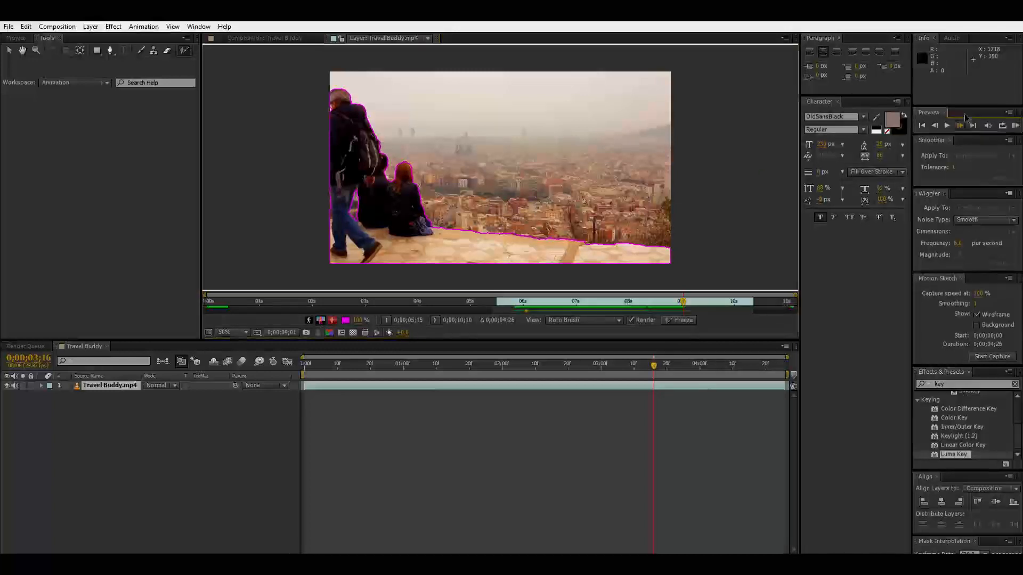
pyautogui.press('pagedown')
pyautogui.press('pagedown')
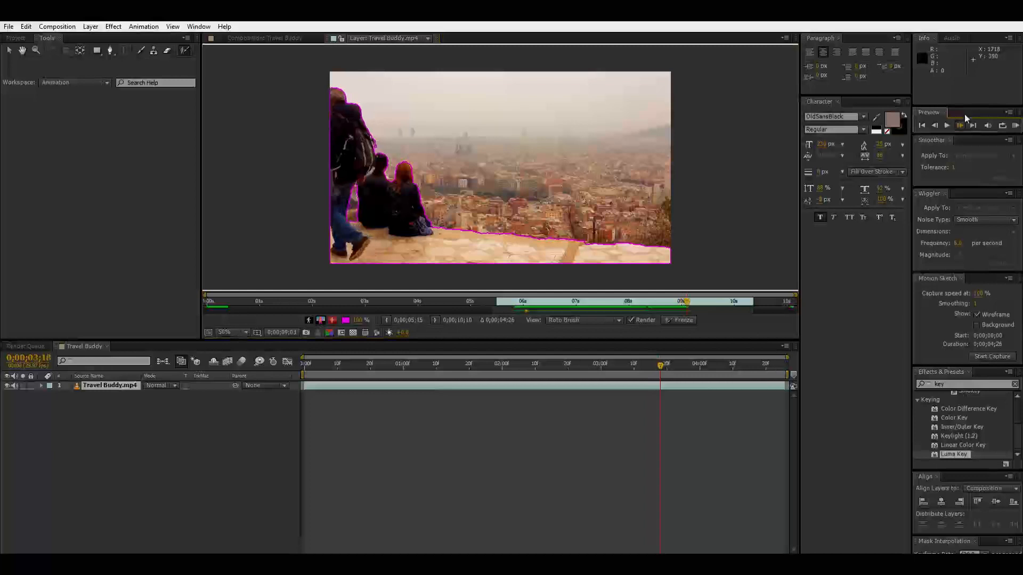
pyautogui.press('pagedown')
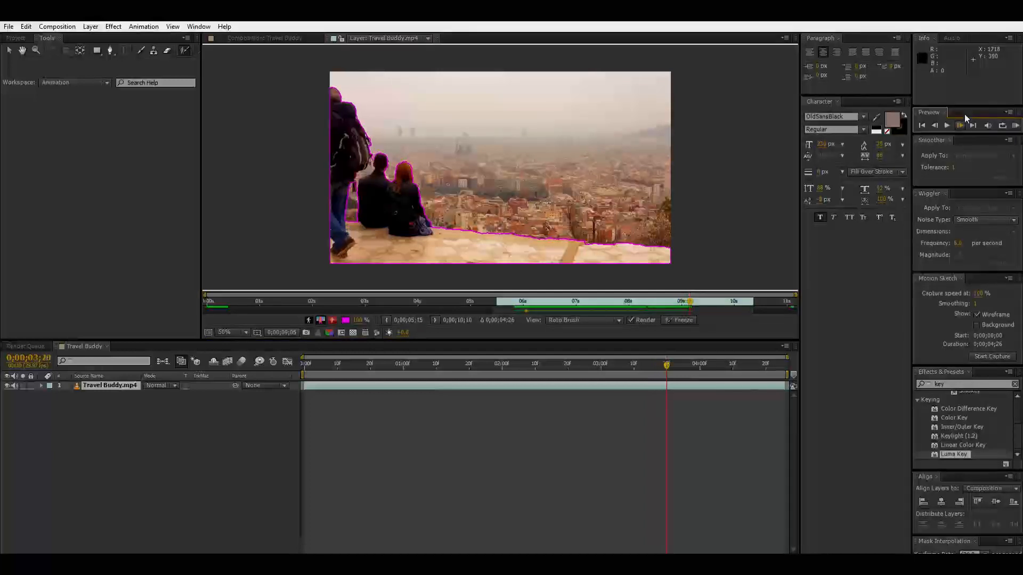
pyautogui.click(935, 124)
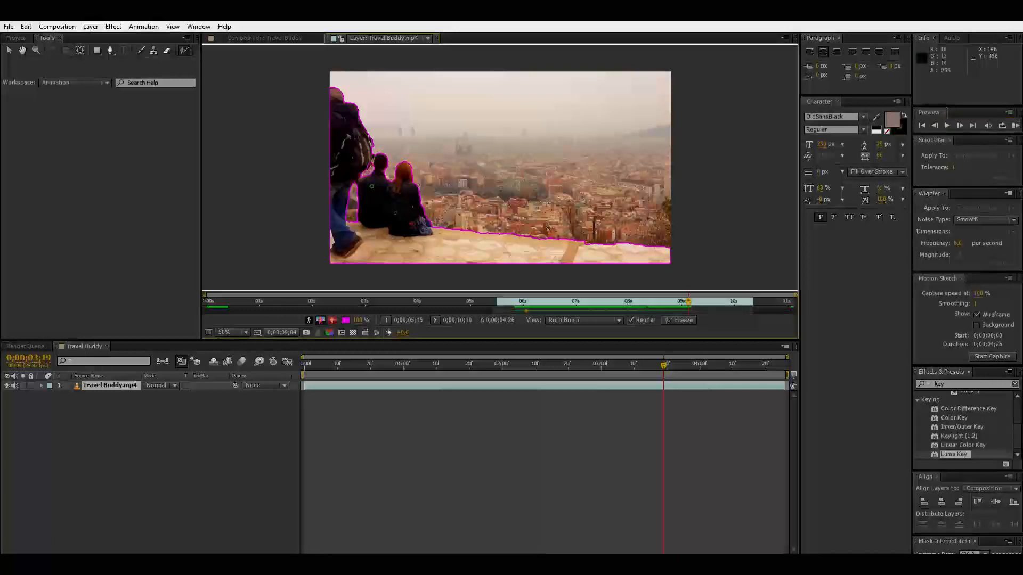
pyautogui.click(960, 123)
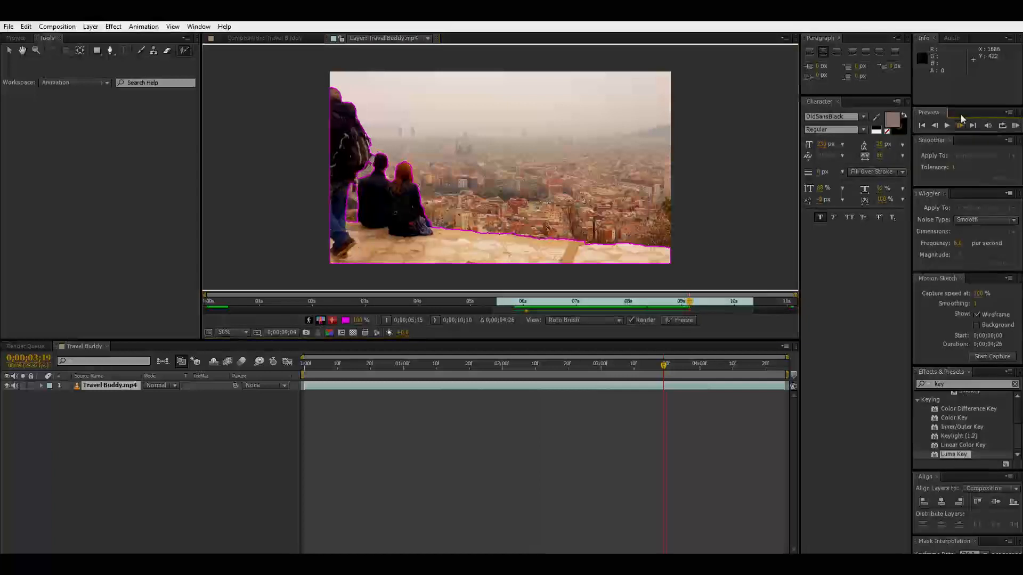
pyautogui.click(961, 117)
pyautogui.click(960, 116)
pyautogui.click(961, 117)
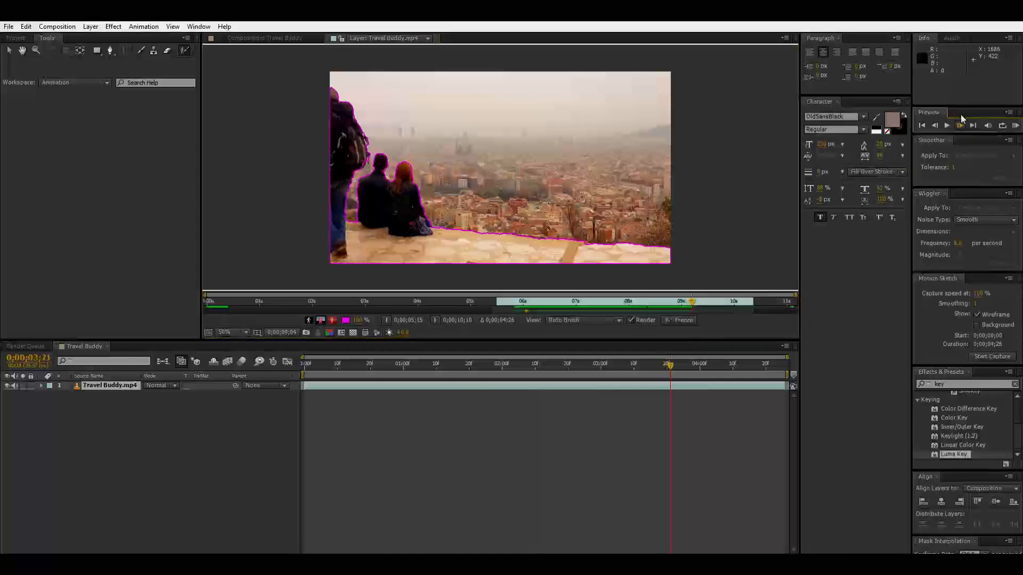
# - Continue propagating the selection frame by frame to 0;00;04;01 while the man leaves the shot
pyautogui.click(960, 116)
pyautogui.click(961, 118)
pyautogui.click(961, 118)
pyautogui.click(961, 117)
pyautogui.click(960, 117)
pyautogui.click(960, 117)
pyautogui.click(961, 115)
pyautogui.click(960, 116)
pyautogui.click(961, 115)
pyautogui.click(961, 115)
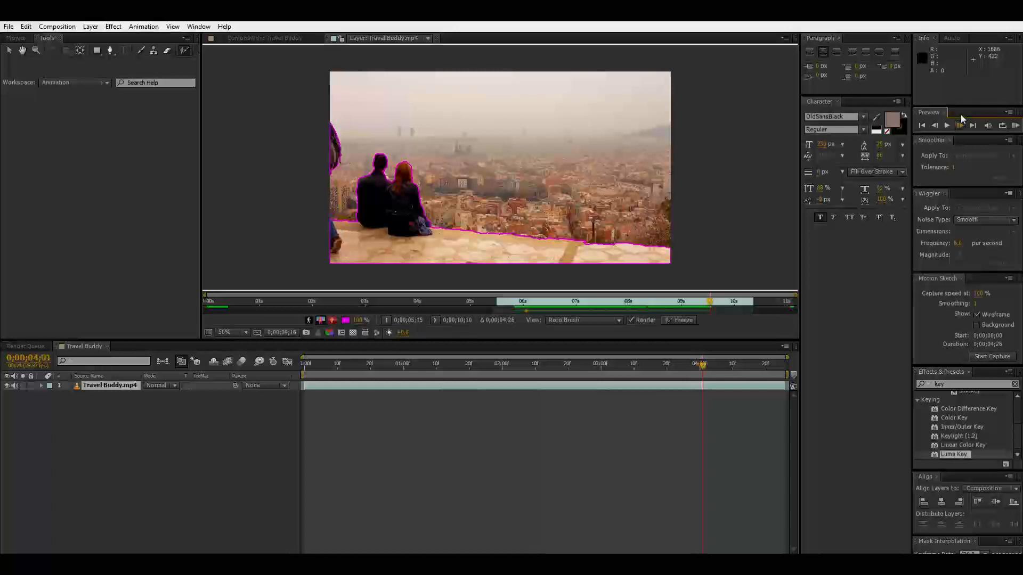
# - Propagate the outline of the couple and ledge to 0;00;04;09, past the man's exit from the frame
pyautogui.click(961, 115)
pyautogui.click(960, 115)
pyautogui.click(960, 115)
pyautogui.click(960, 115)
pyautogui.click(961, 115)
pyautogui.click(960, 115)
pyautogui.click(961, 115)
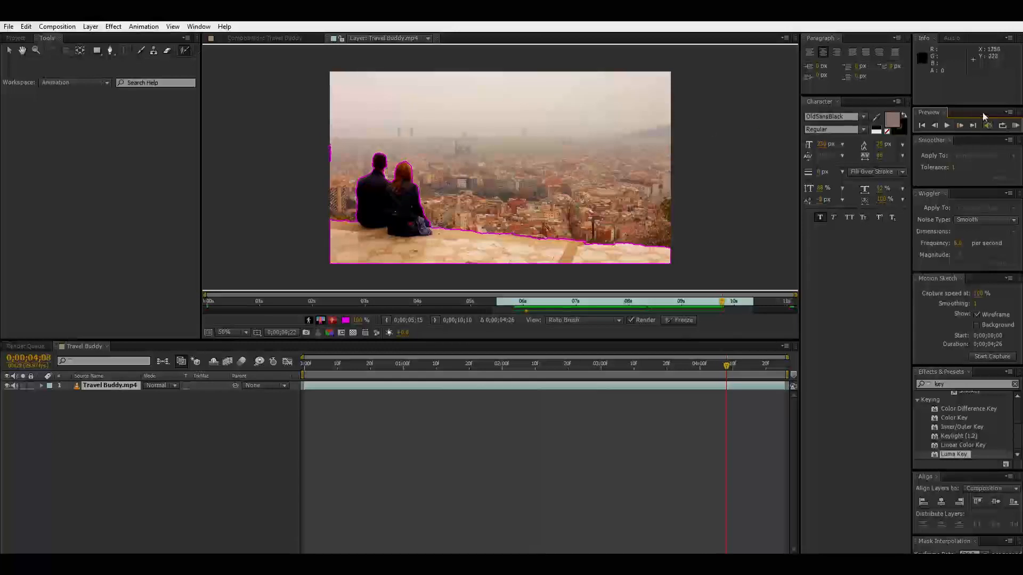
pyautogui.click(962, 116)
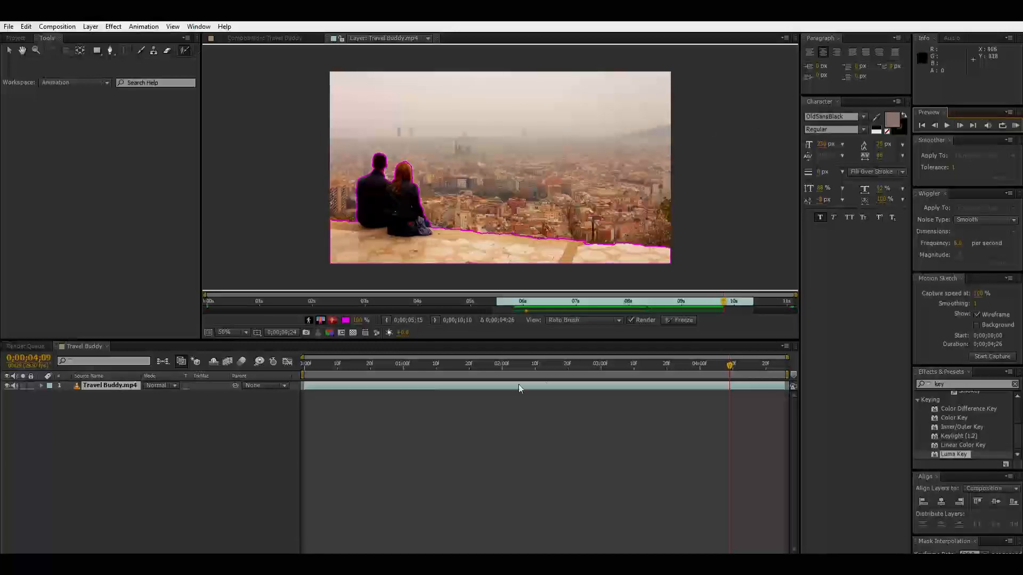
# - Preview the cutout in the Travel Buddy composition from the first frame, then scrub from the start to 0;00;01;09
pyautogui.moveTo(740, 360); pyautogui.dragTo(264, 370)
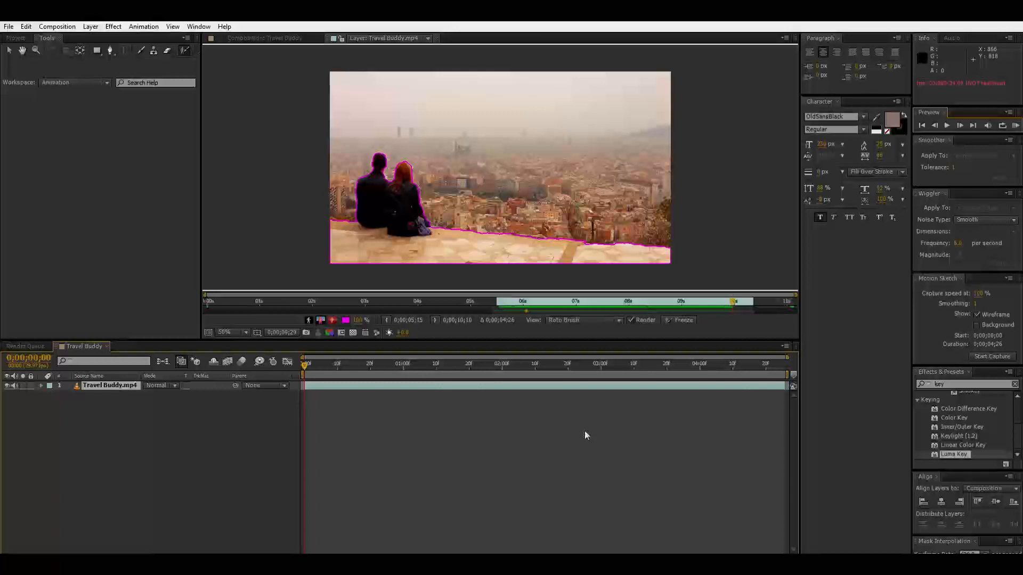
pyautogui.click(287, 37)
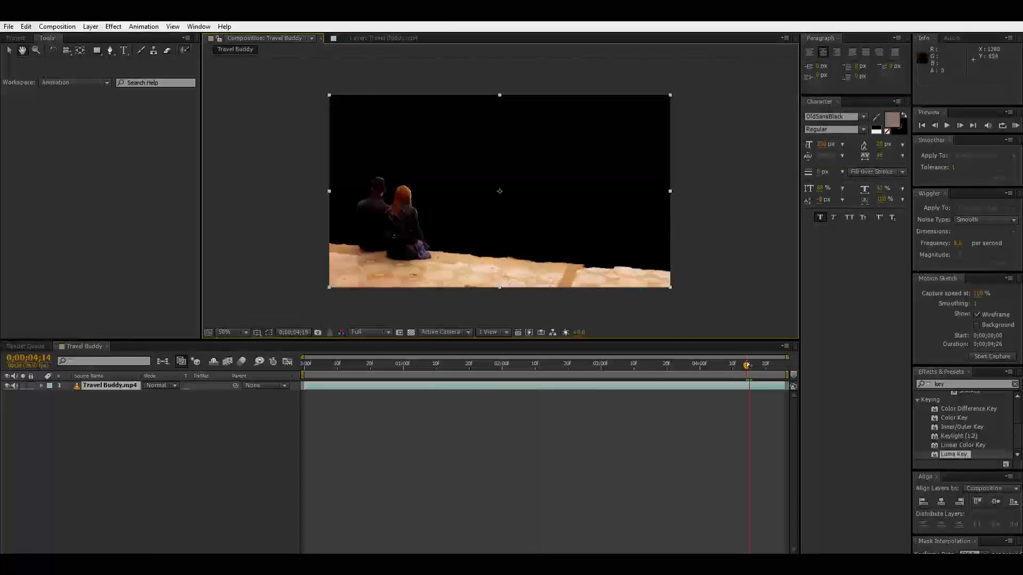
pyautogui.click(752, 364)
pyautogui.moveTo(753, 364); pyautogui.dragTo(305, 364)
pyautogui.press('space')
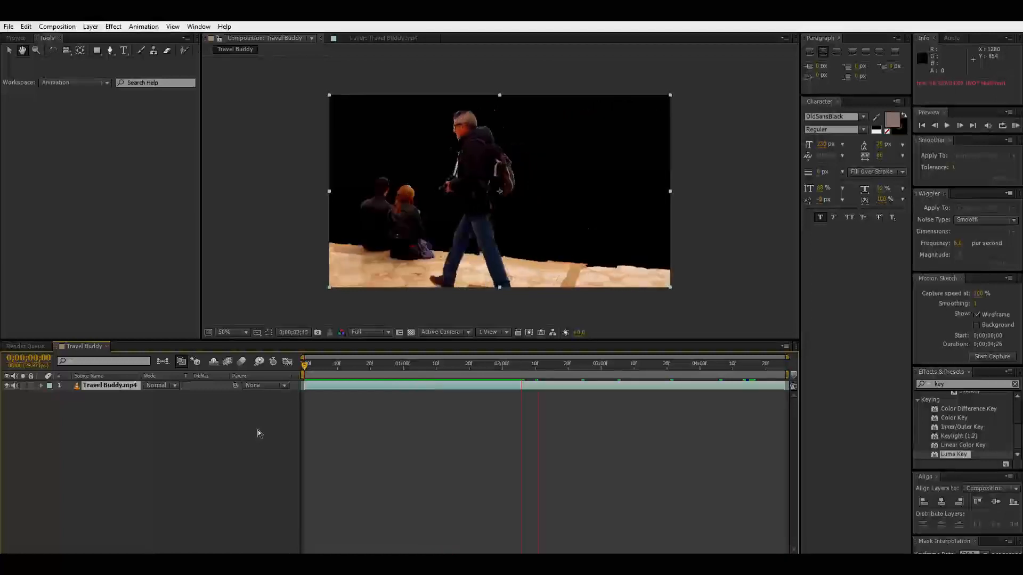
pyautogui.click(272, 396)
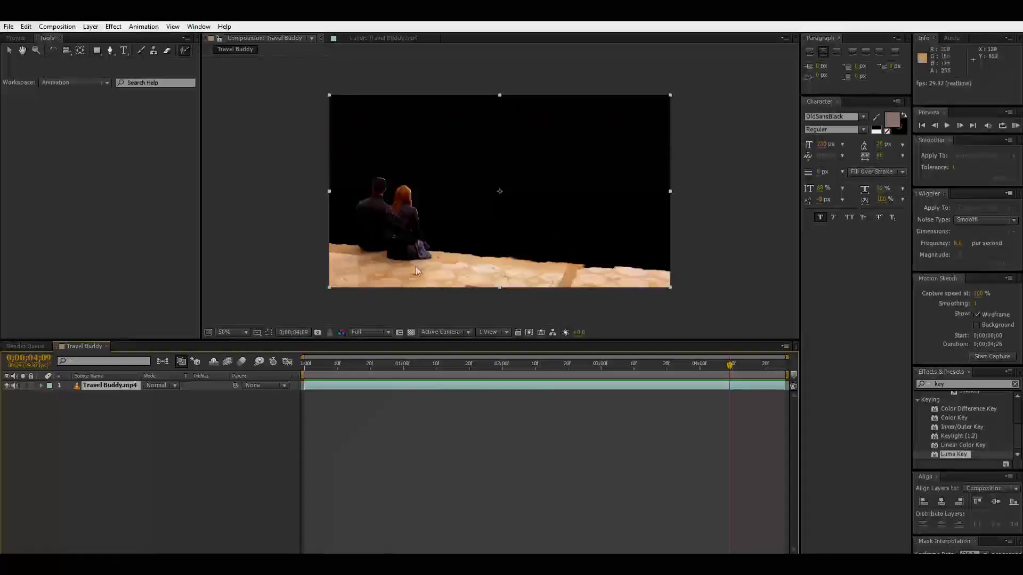
pyautogui.moveTo(726, 359); pyautogui.dragTo(304, 363)
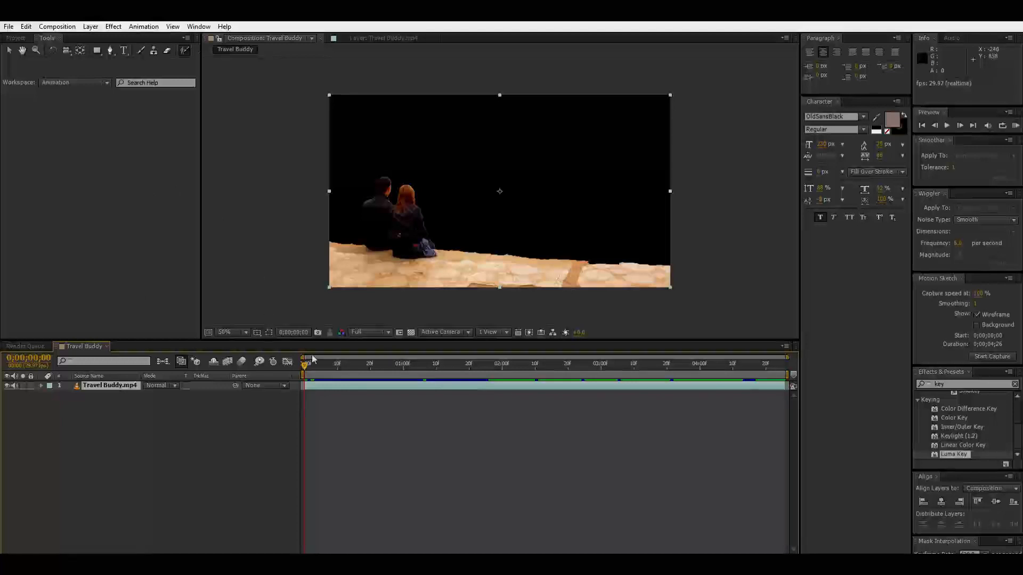
pyautogui.moveTo(305, 362); pyautogui.dragTo(433, 365)
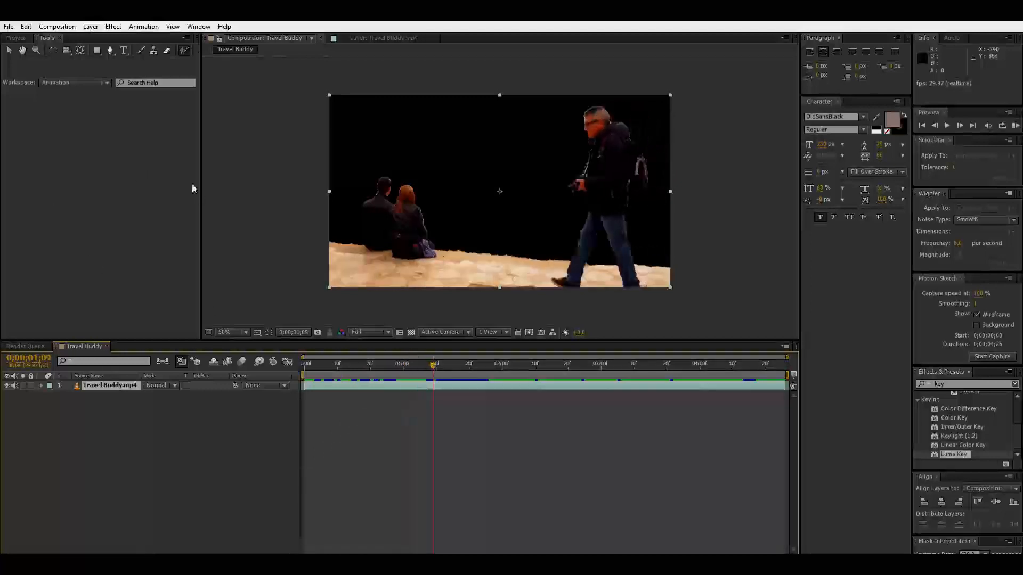
# - Import Pexels Videos 1550082.mp4, place it beneath the Travel Buddy.mp4 layer as the new background, and briefly preview the composite
pyautogui.press('Return')
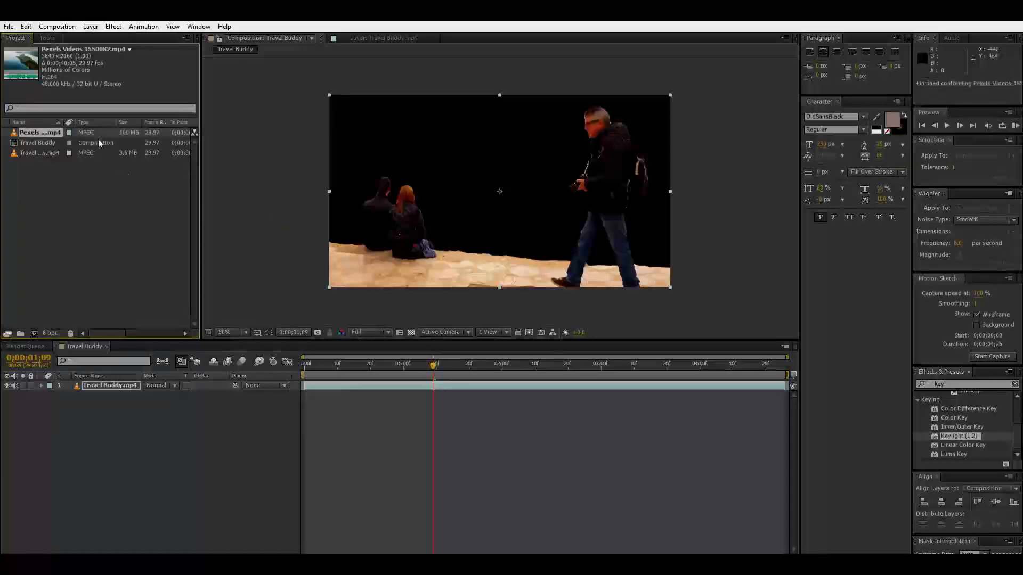
pyautogui.moveTo(40, 132); pyautogui.dragTo(94, 393)
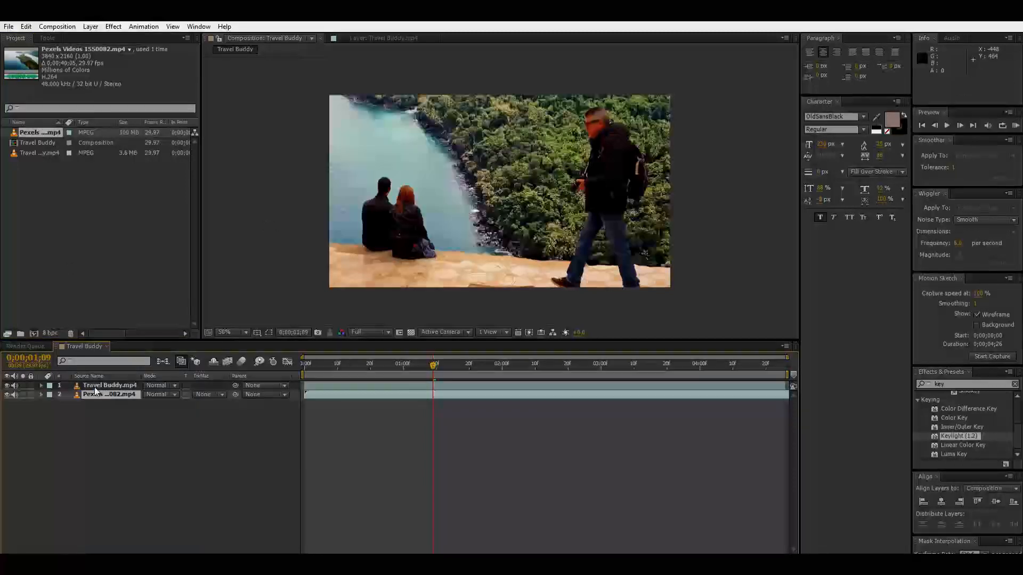
pyautogui.press('space')
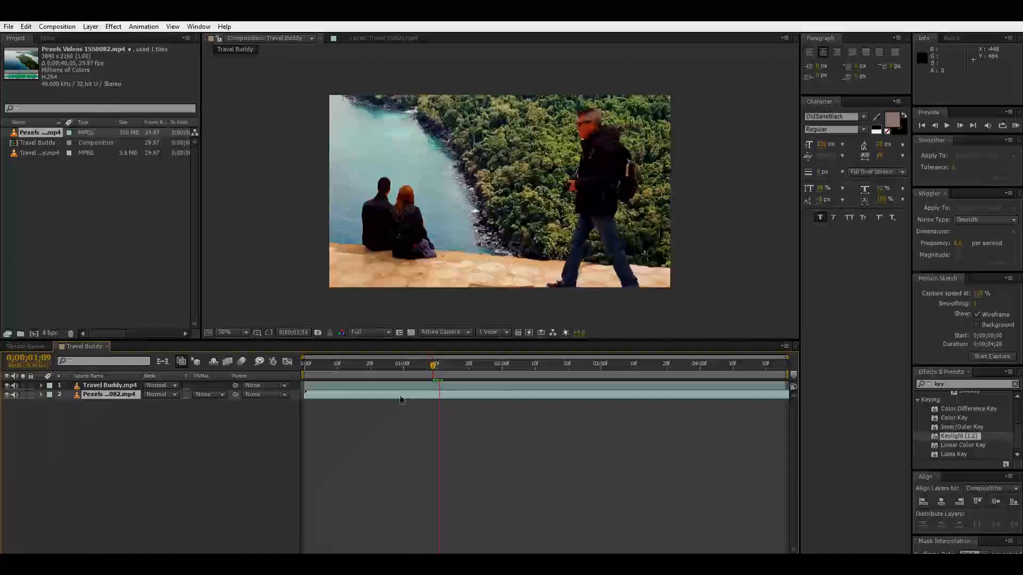
pyautogui.press('space')
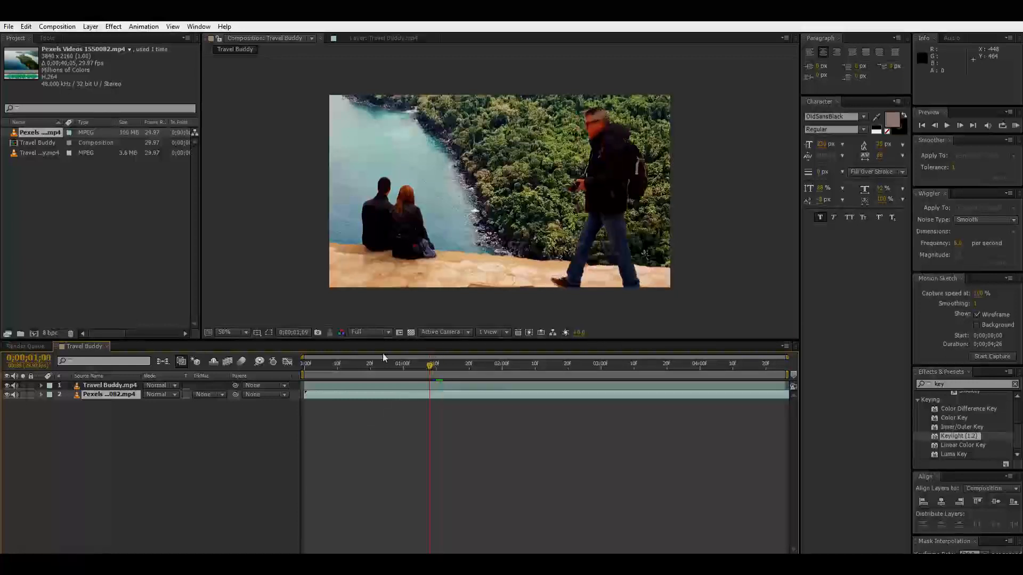
# - Scale the Pexels Videos 1550082.mp4 background layer down to about 35% by 33% to bring more of the coastline into frame
pyautogui.click(308, 357)
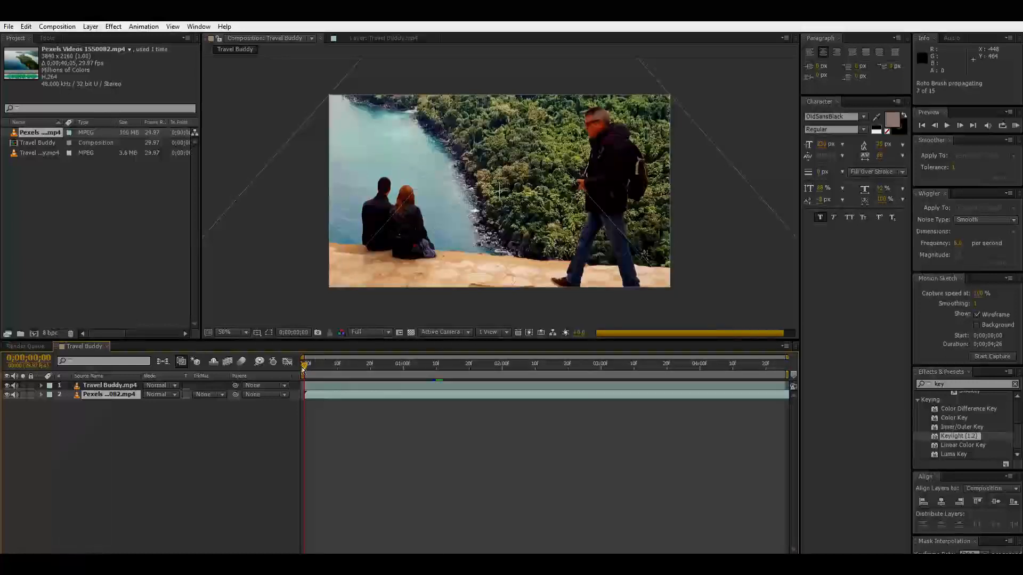
pyautogui.click(113, 382)
pyautogui.click(110, 393)
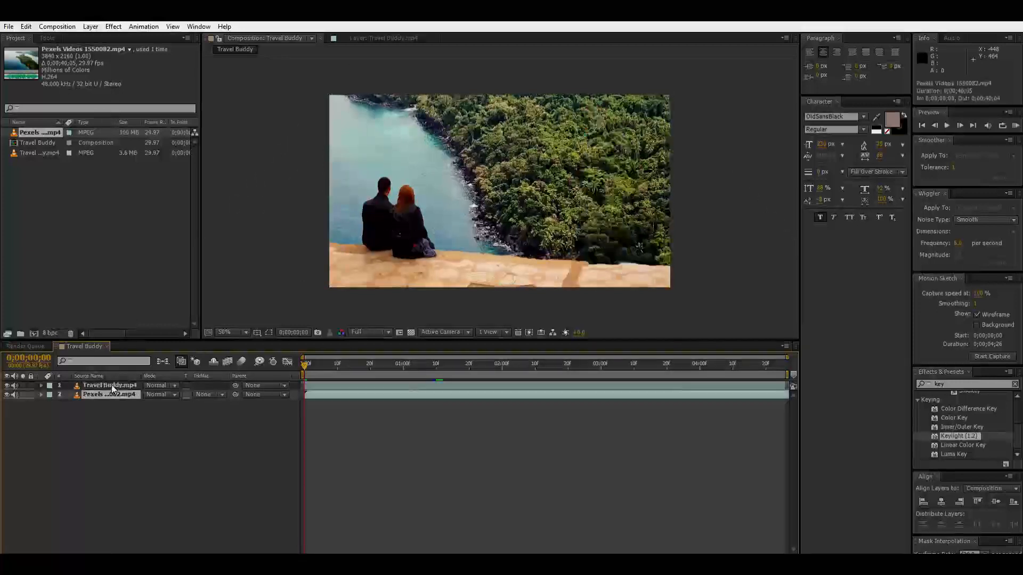
pyautogui.scroll(-2, 405, 229)
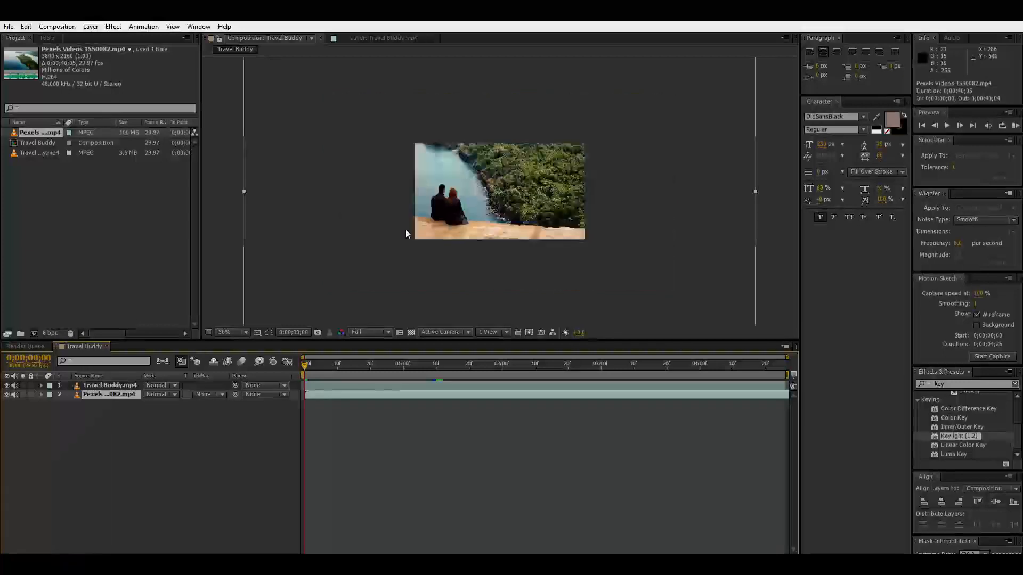
pyautogui.scroll(-5, 405, 228)
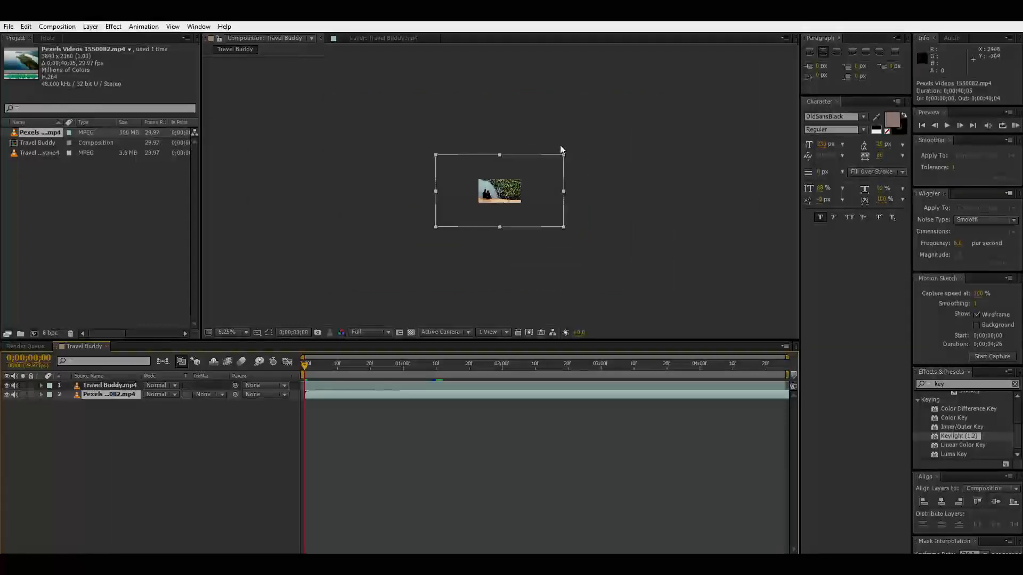
pyautogui.moveTo(564, 142); pyautogui.dragTo(522, 168)
pyautogui.scroll(5, 522, 167)
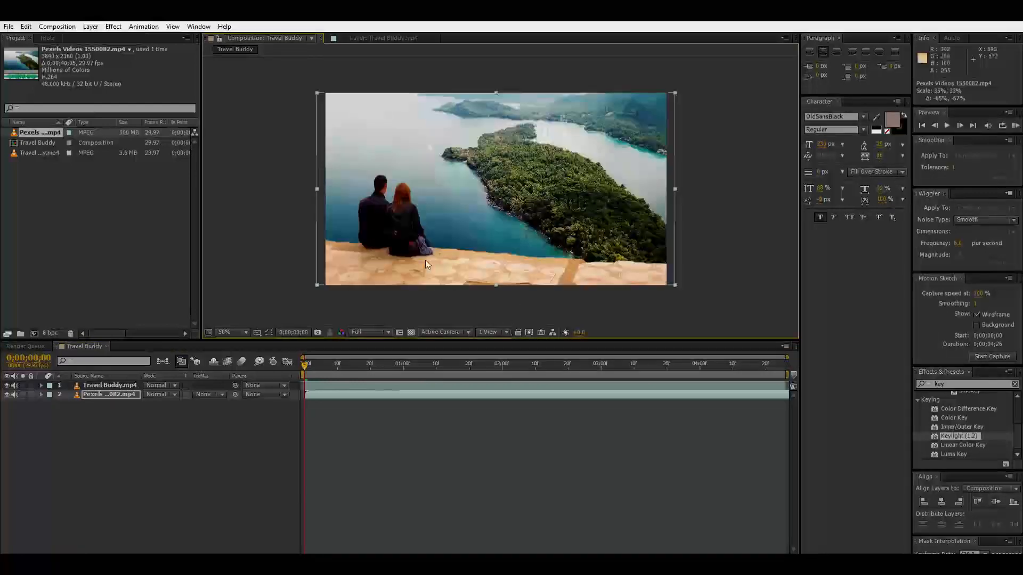
# - Fine-tune the background layer's scale to about 34% so its edges meet the composition frame, and preview the composite
pyautogui.click(317, 273)
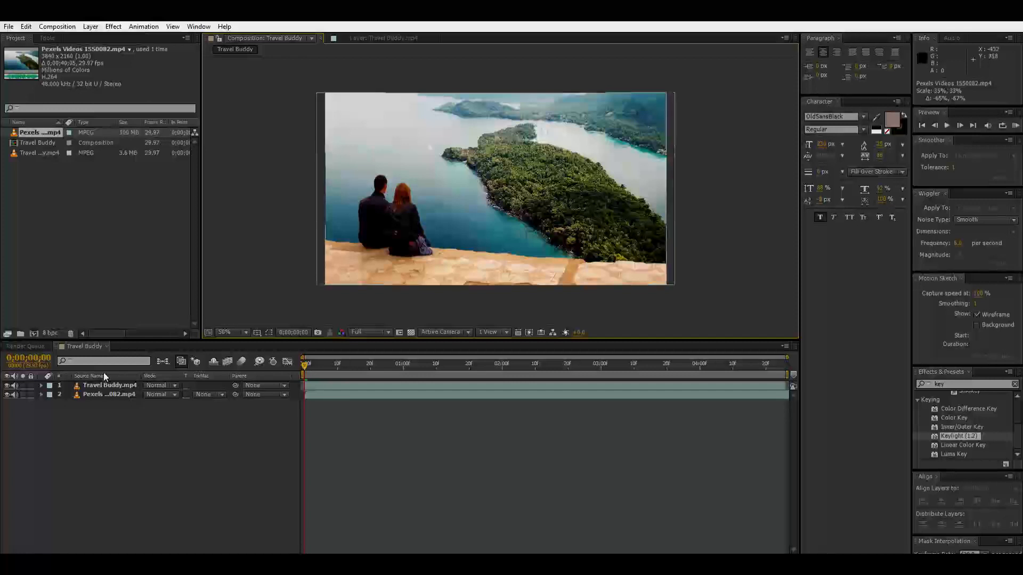
pyautogui.click(107, 394)
pyautogui.moveTo(319, 276); pyautogui.dragTo(324, 272)
pyautogui.moveTo(666, 95); pyautogui.dragTo(667, 82)
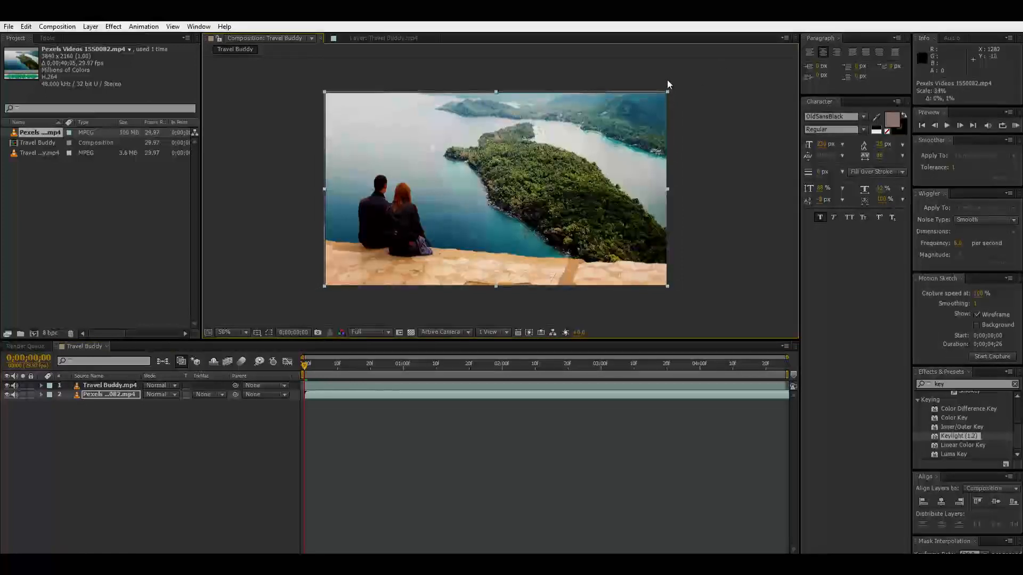
pyautogui.click(188, 411)
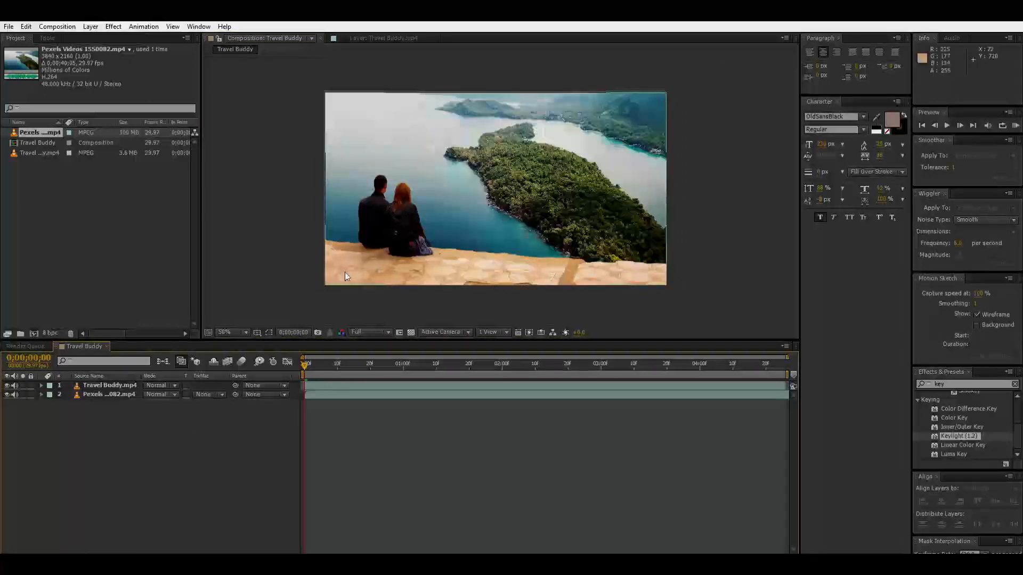
pyautogui.press('space')
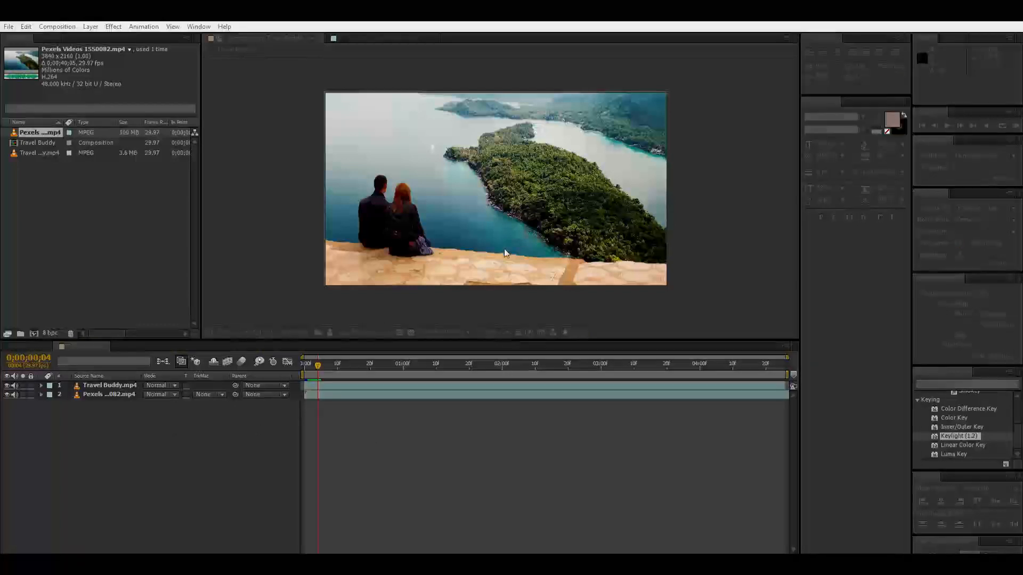
# - Add a black solid layer and give it a full-width rectangular mask about 1280 by 646 px, set to Subtract, for letterbox bars
pyautogui.click(542, 375)
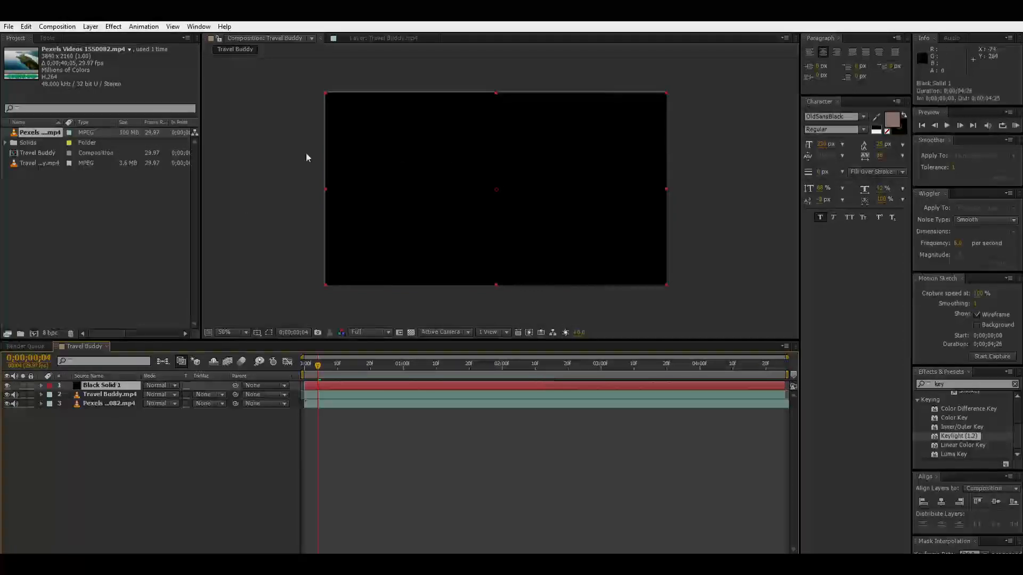
pyautogui.click(47, 38)
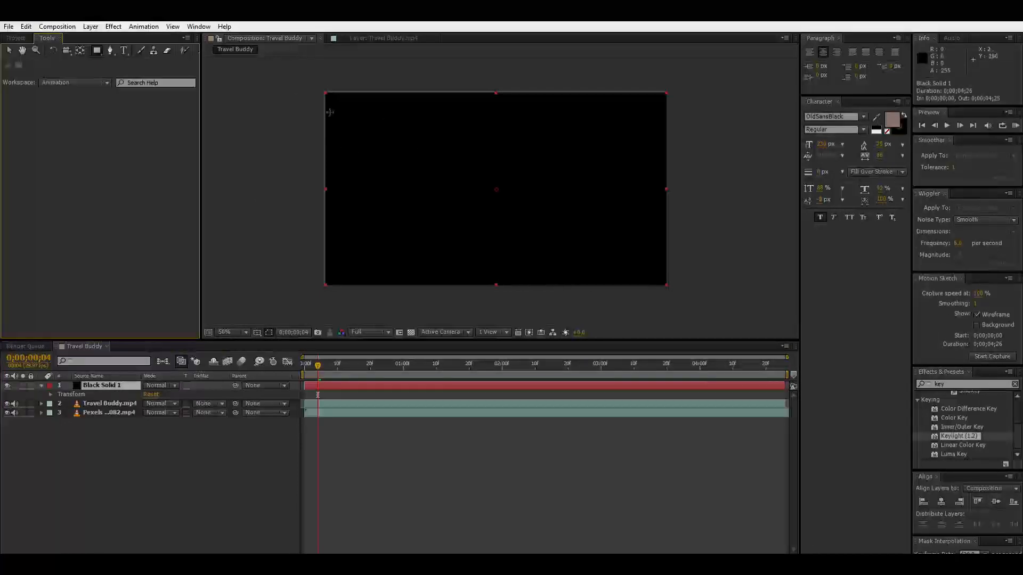
pyautogui.moveTo(326, 106); pyautogui.dragTo(670, 272)
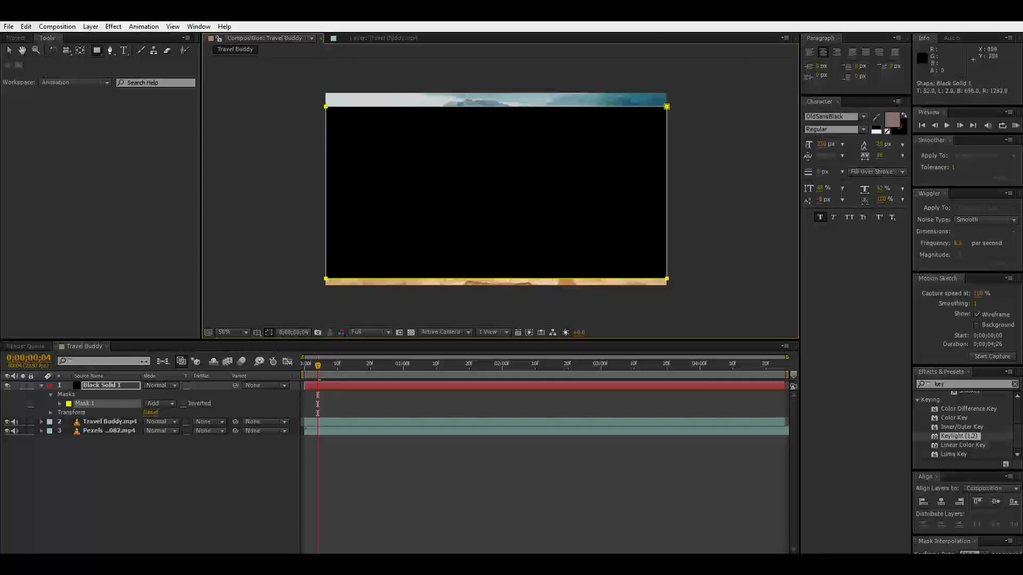
pyautogui.click(171, 403)
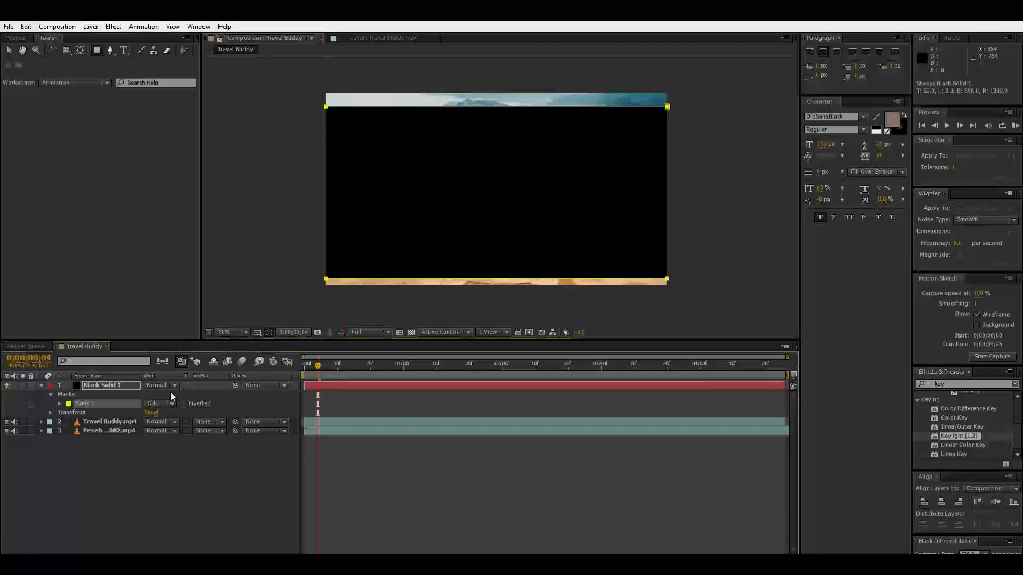
pyautogui.click(178, 427)
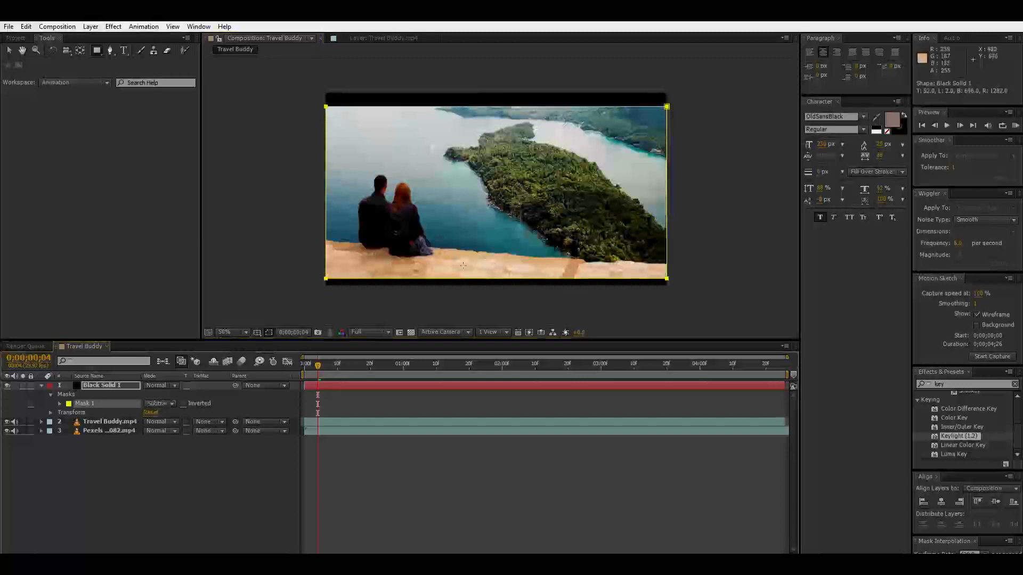
# - Shift the black solid's mask upward in small increments to even out the upper and lower letterbox bars
pyautogui.moveTo(442, 258); pyautogui.dragTo(441, 256)
pyautogui.press('Up')
pyautogui.press('Up')
pyautogui.press('Up')
pyautogui.press('Up')
pyautogui.press('Up')
pyautogui.press('Up')
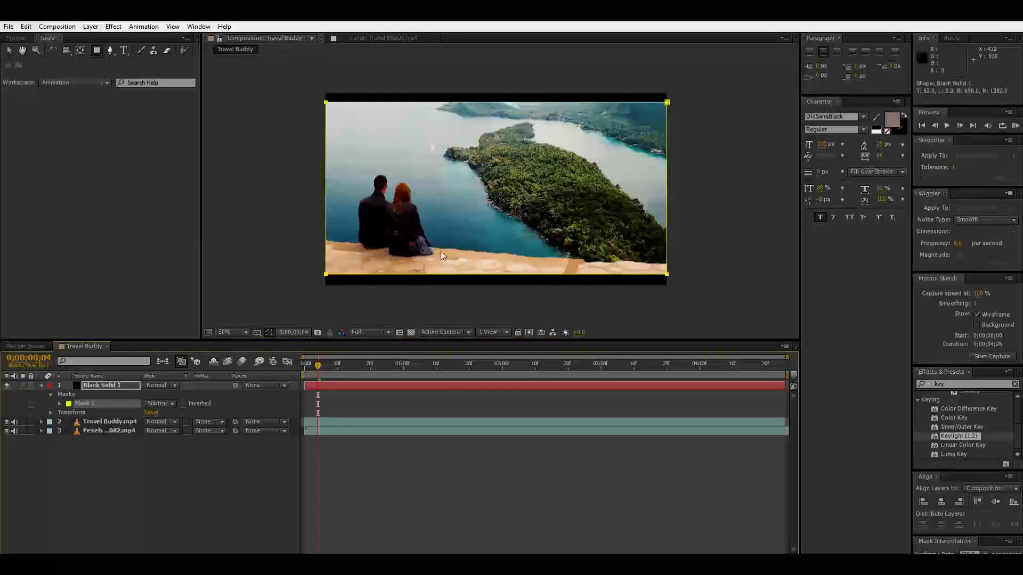
pyautogui.click(155, 448)
# - Go back to 0;00;00;02 and add a new text layer above the black solid
pyautogui.press('pageup')
pyautogui.press('pageup')
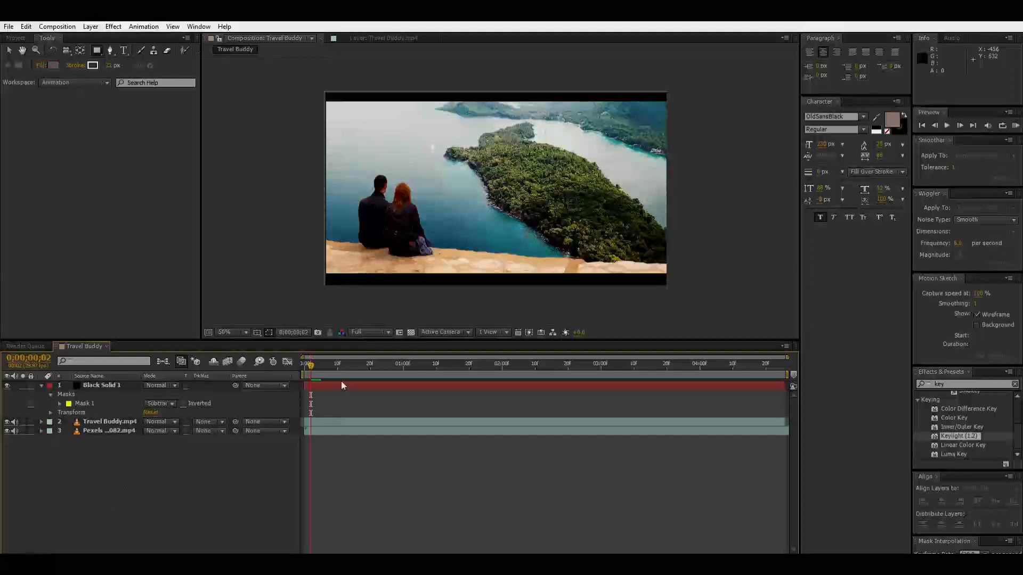
pyautogui.hotkey('ctrl', 'alt', 'shift', 't')
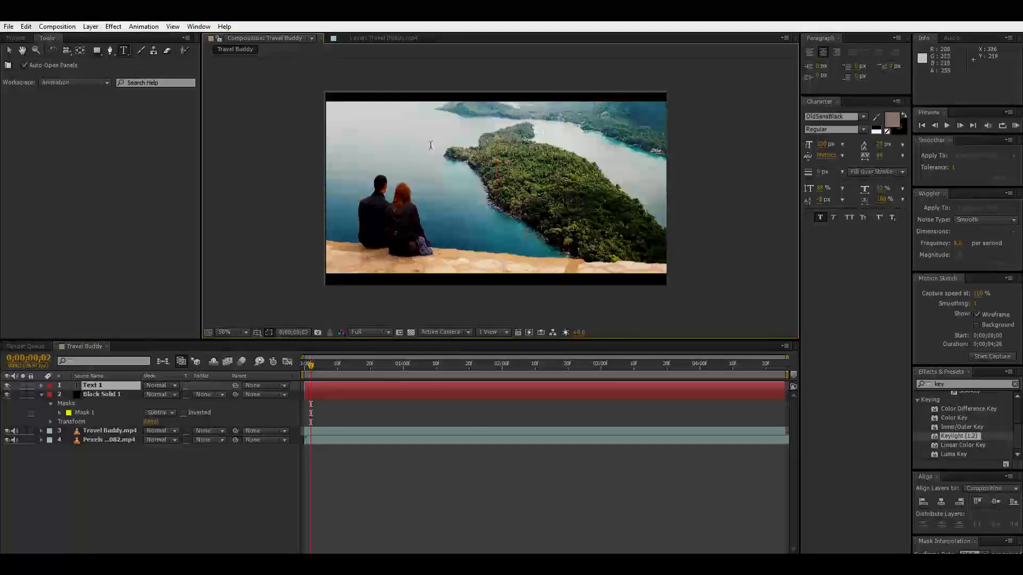